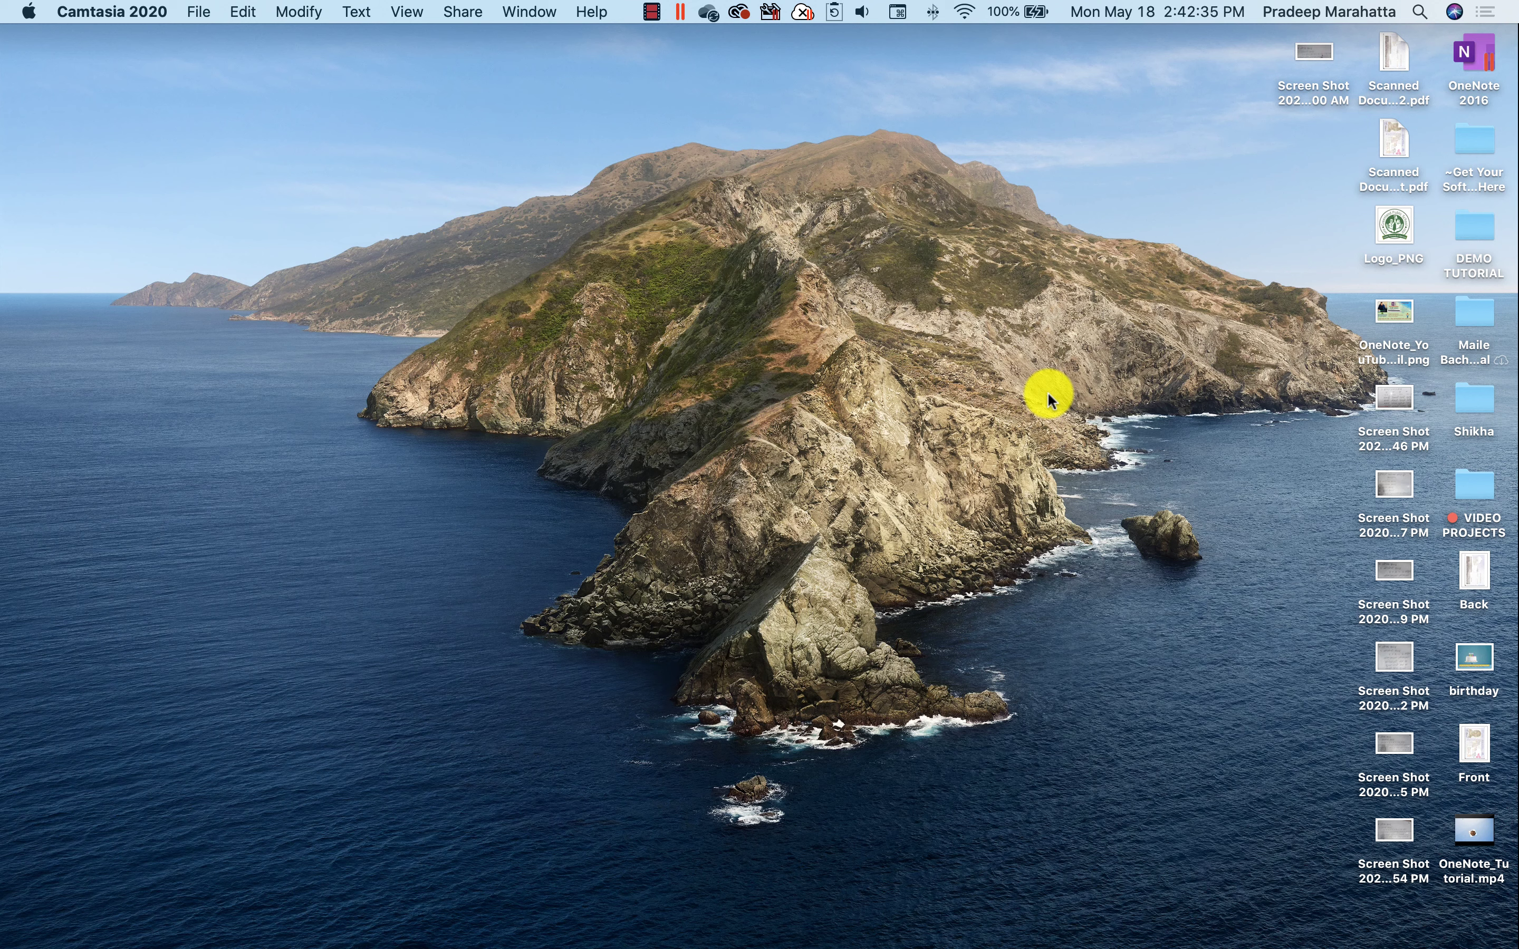
Search Spotlight for 'word' to list the Word application among the results
{"action": "key", "text": "super+space"}
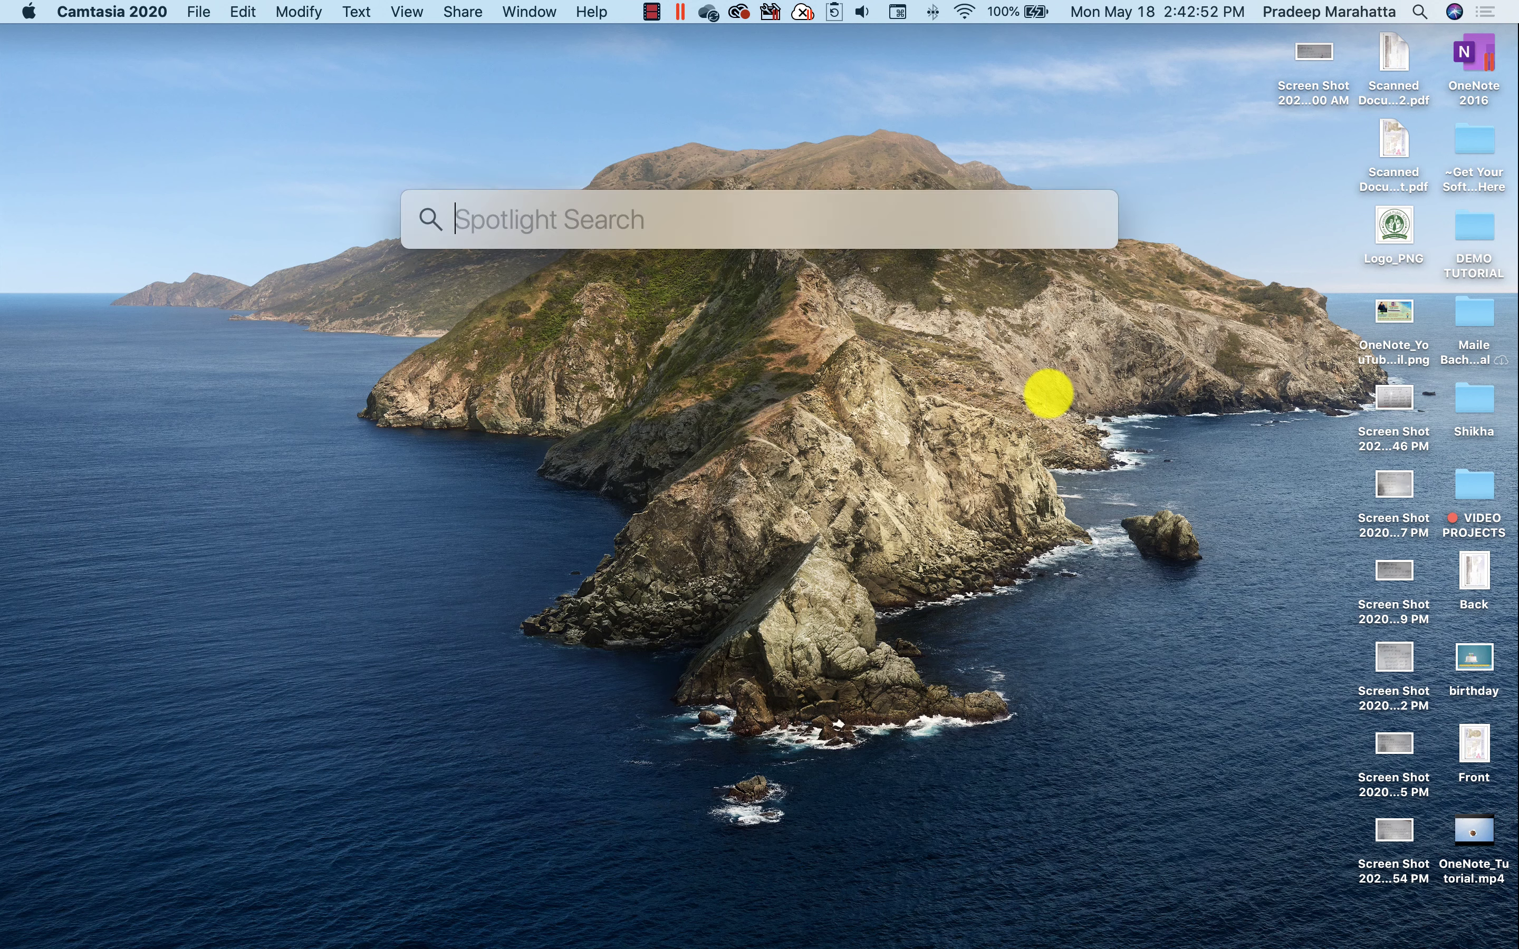
{"action": "type", "text": "word"}
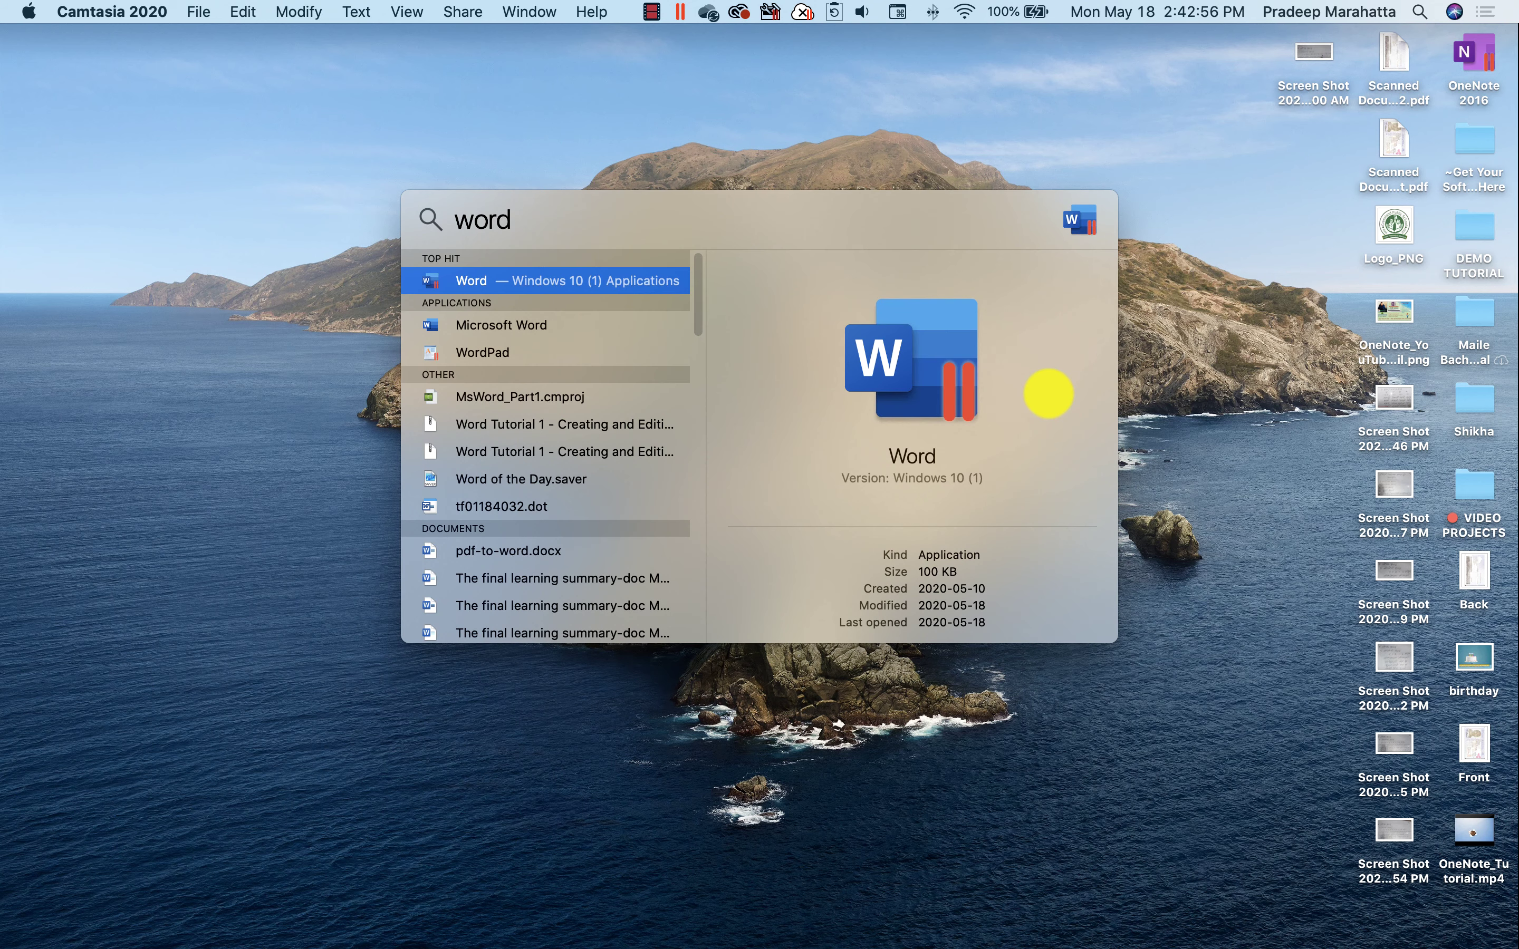
Launch Word from the top search hit and show the full template gallery under More templates
{"action": "key", "text": "Return"}
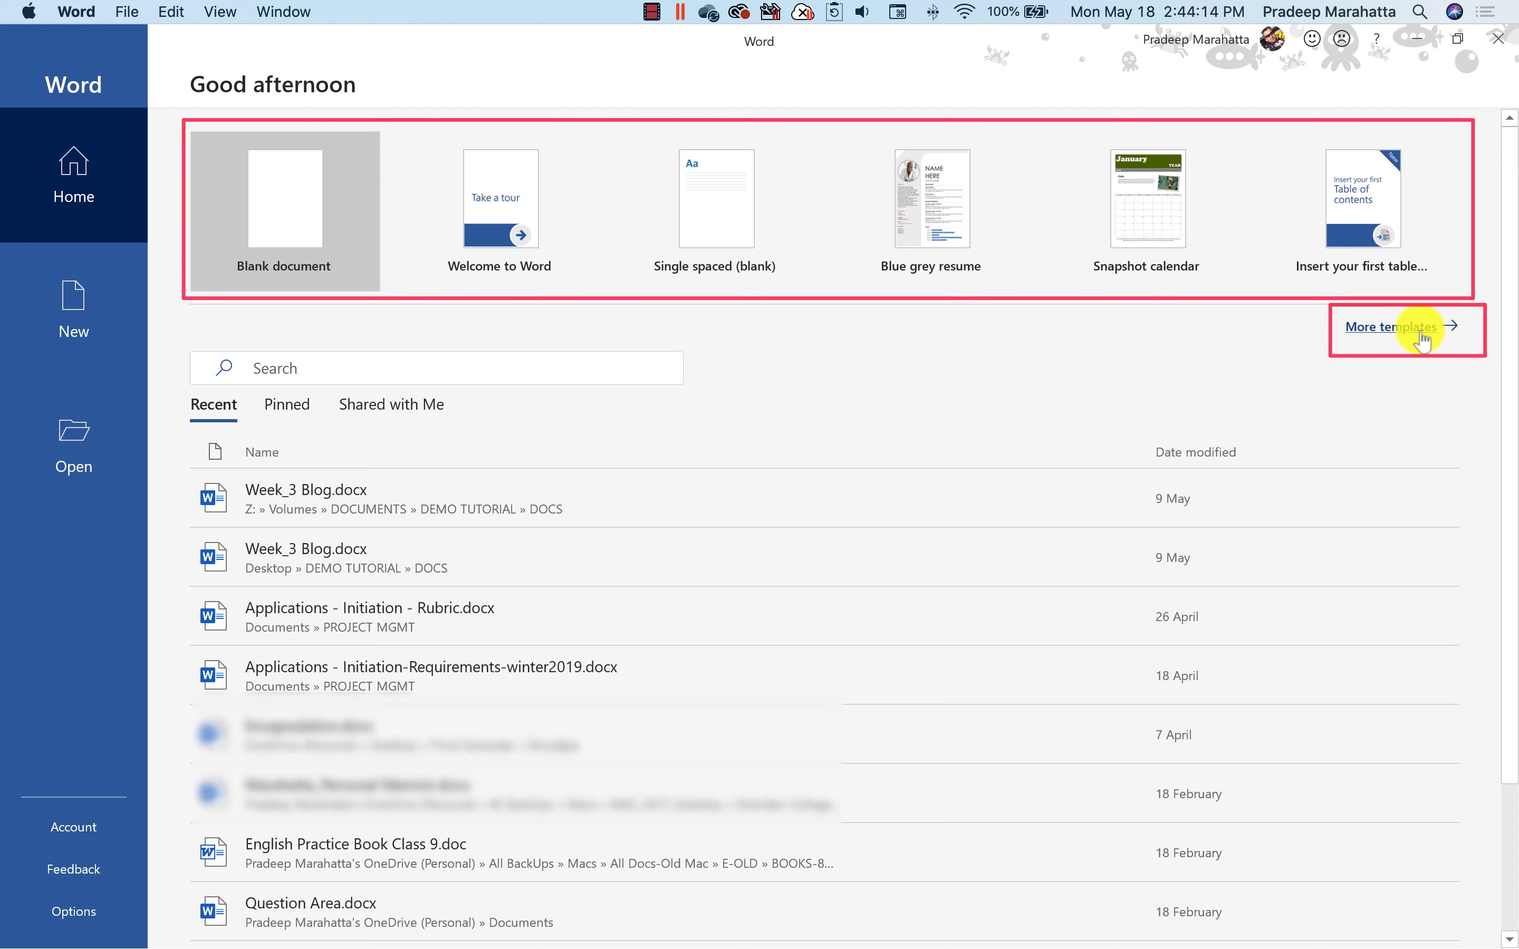
{"action": "left_click", "coordinate": [1441, 339]}
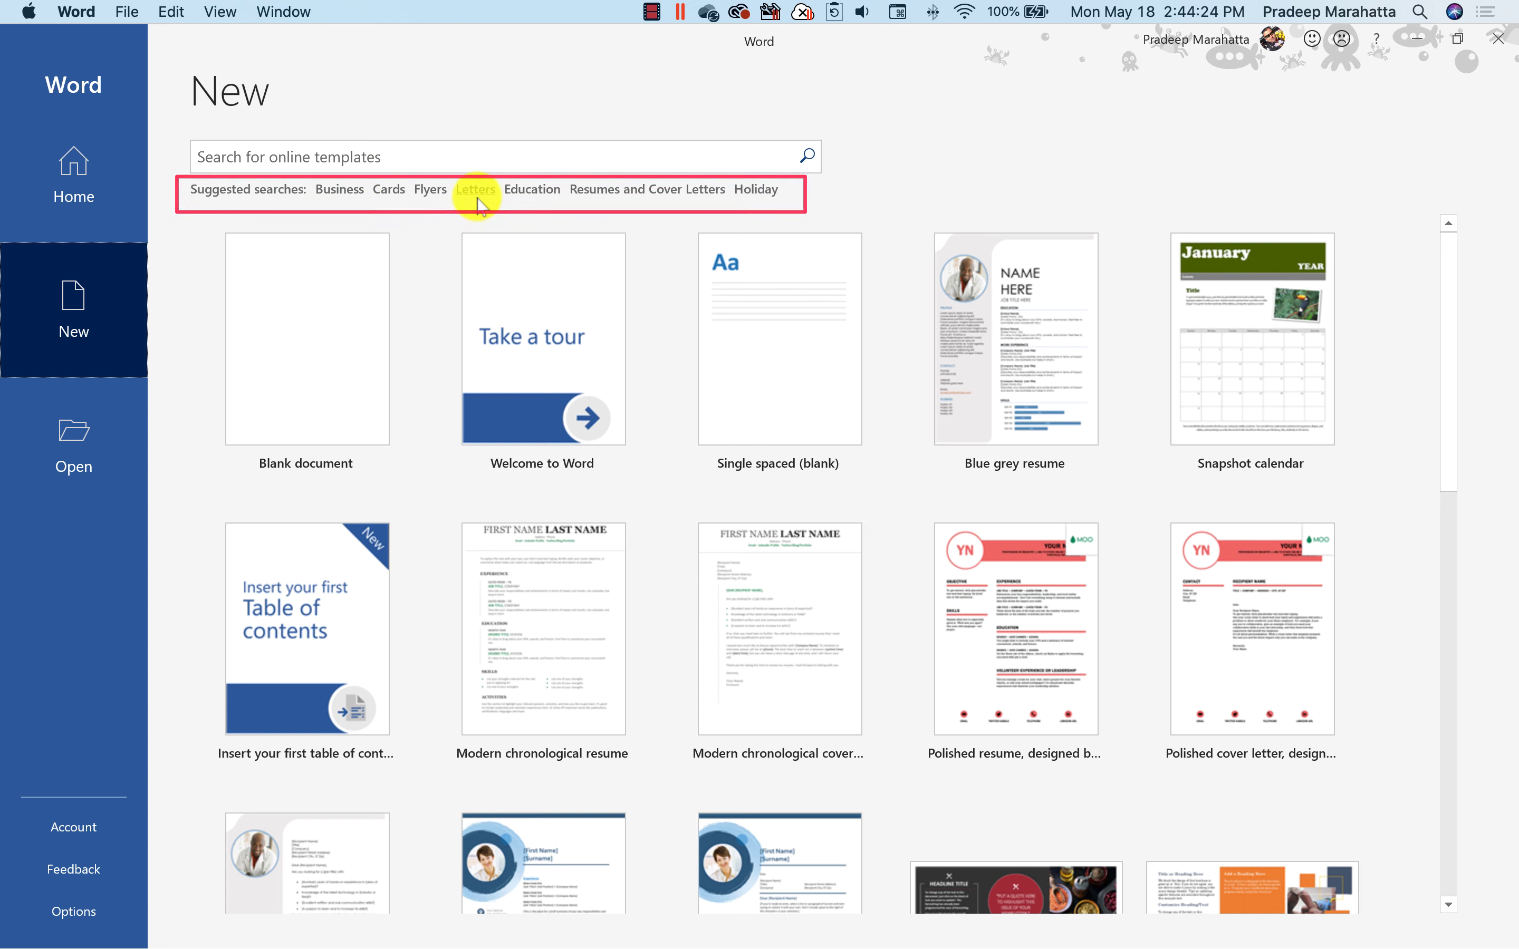
{"action": "left_click", "coordinate": [106, 186]}
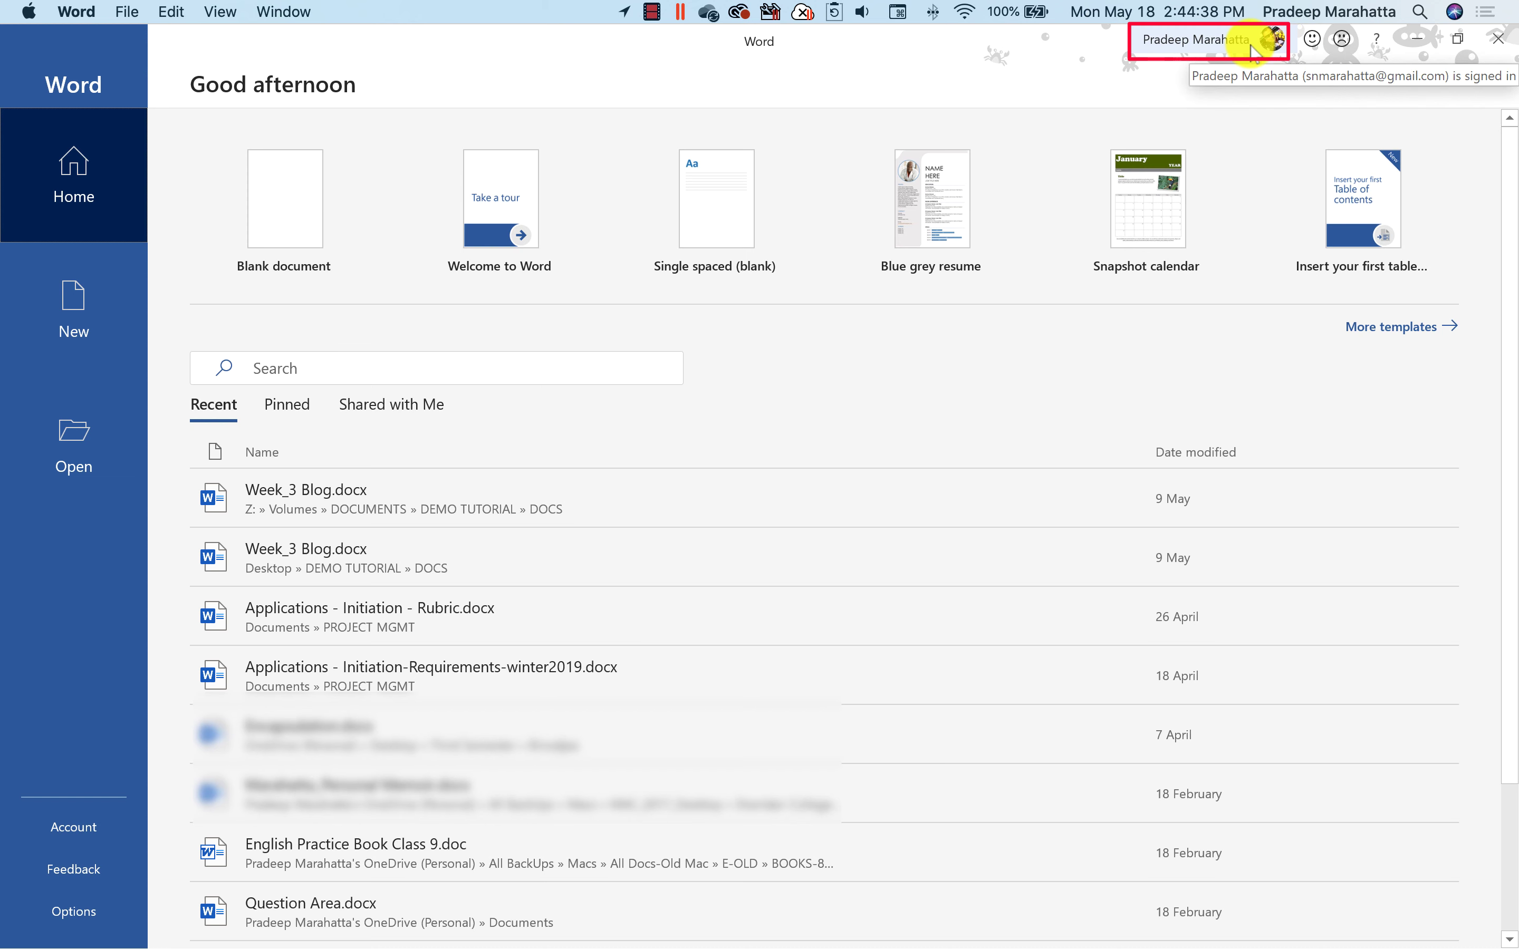
{"action": "left_click", "coordinate": [86, 309]}
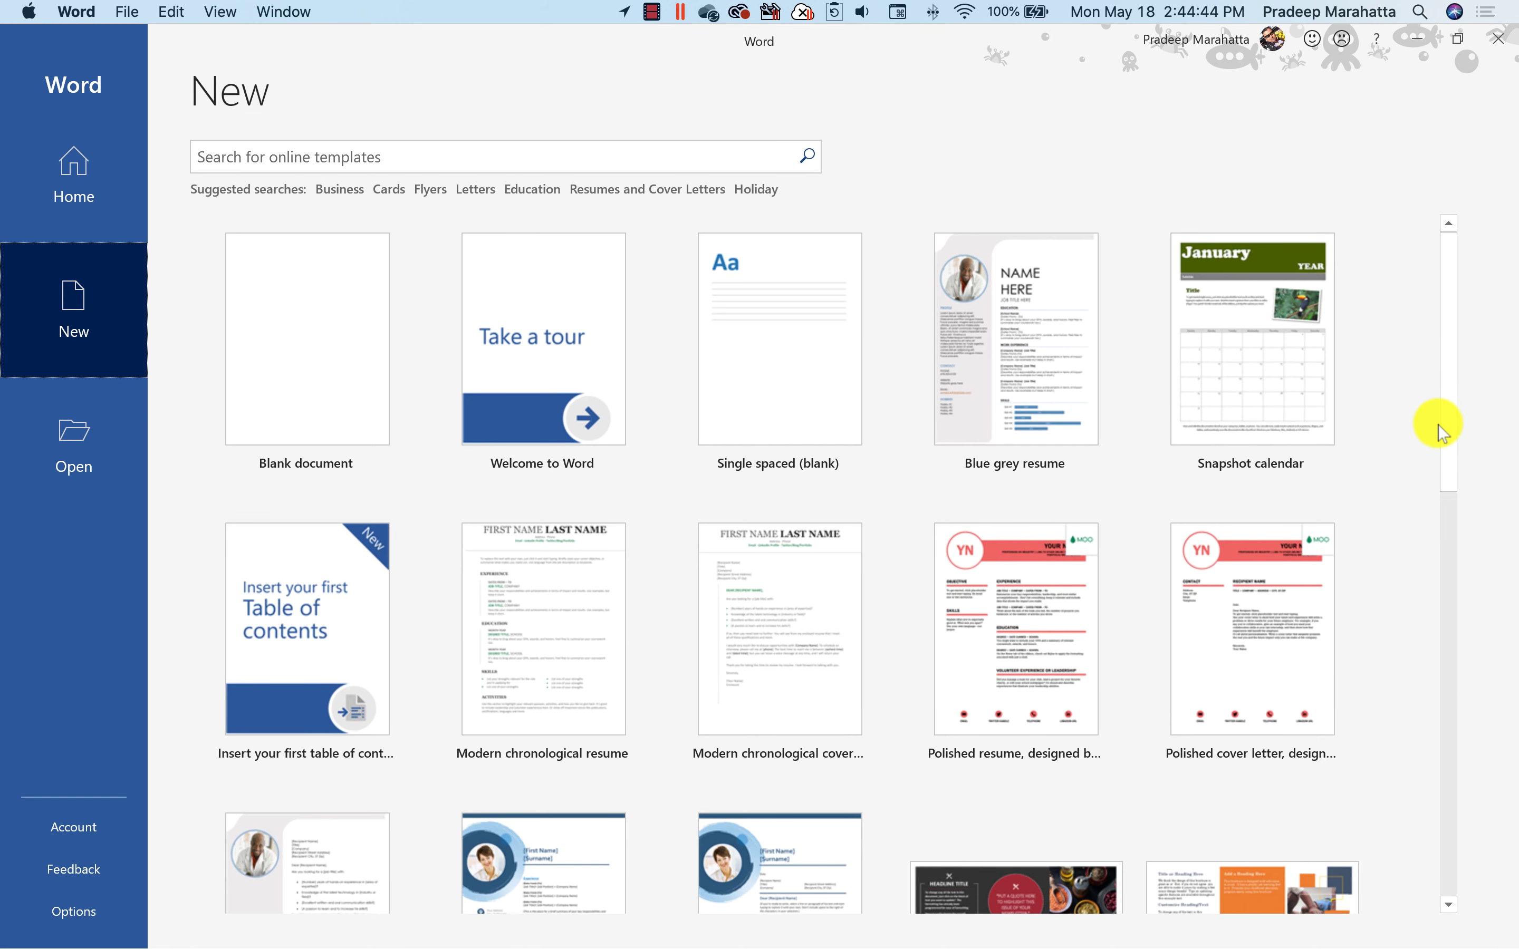
{"action": "mouse_move", "coordinate": [1437, 425]}
{"action": "left_mouse_down"}
{"action": "mouse_move", "coordinate": [1445, 616]}
{"action": "mouse_move", "coordinate": [1441, 301]}
{"action": "left_mouse_up"}
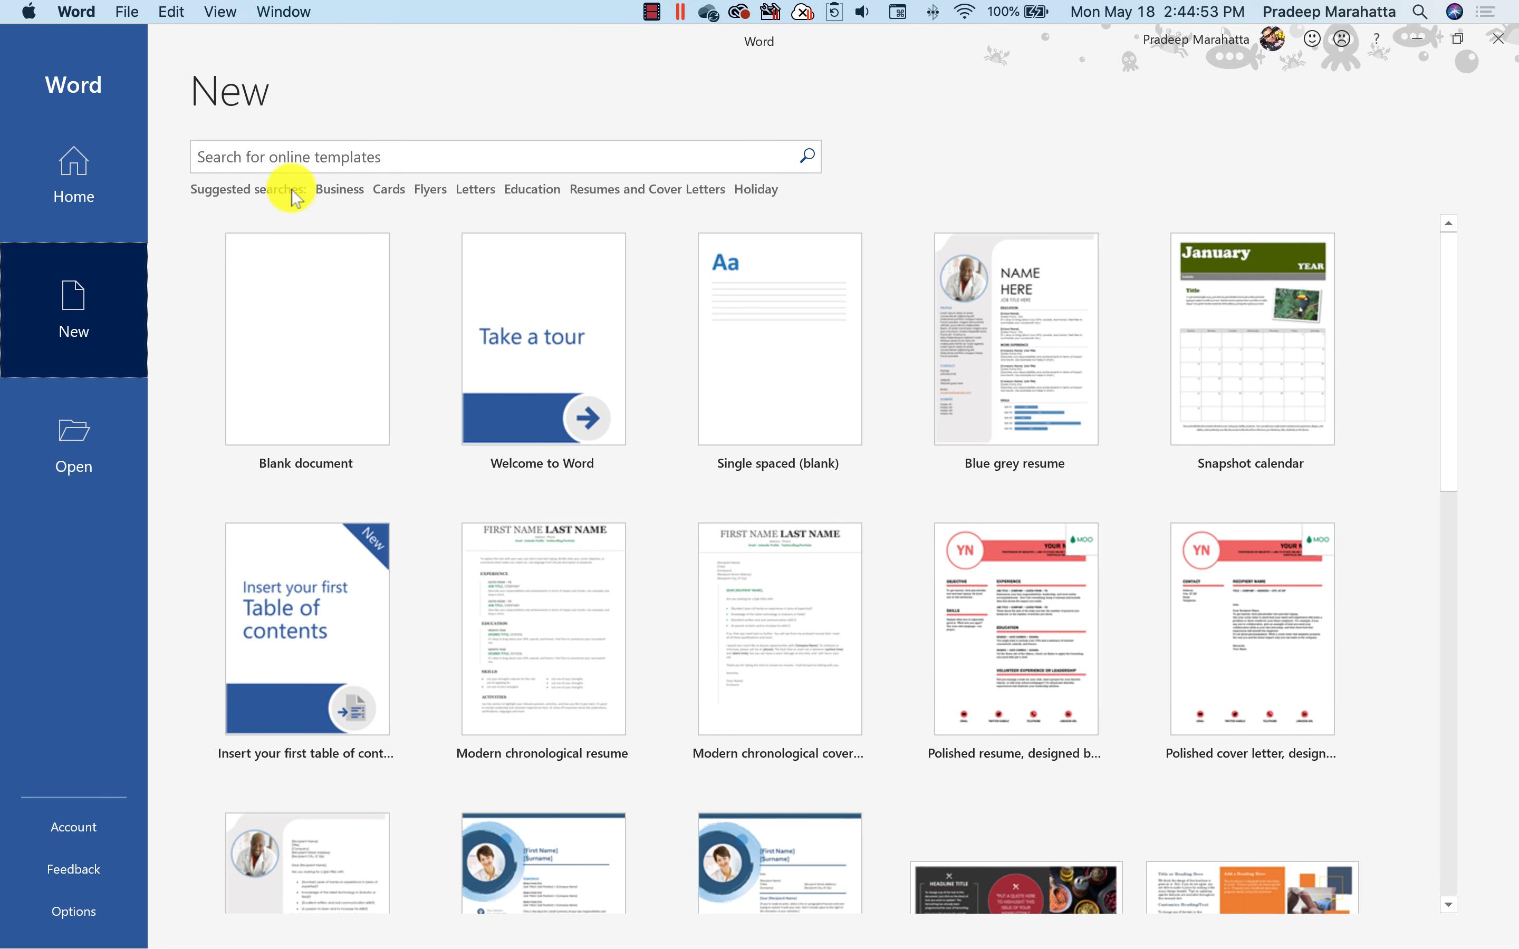
{"action": "left_click", "coordinate": [284, 161]}
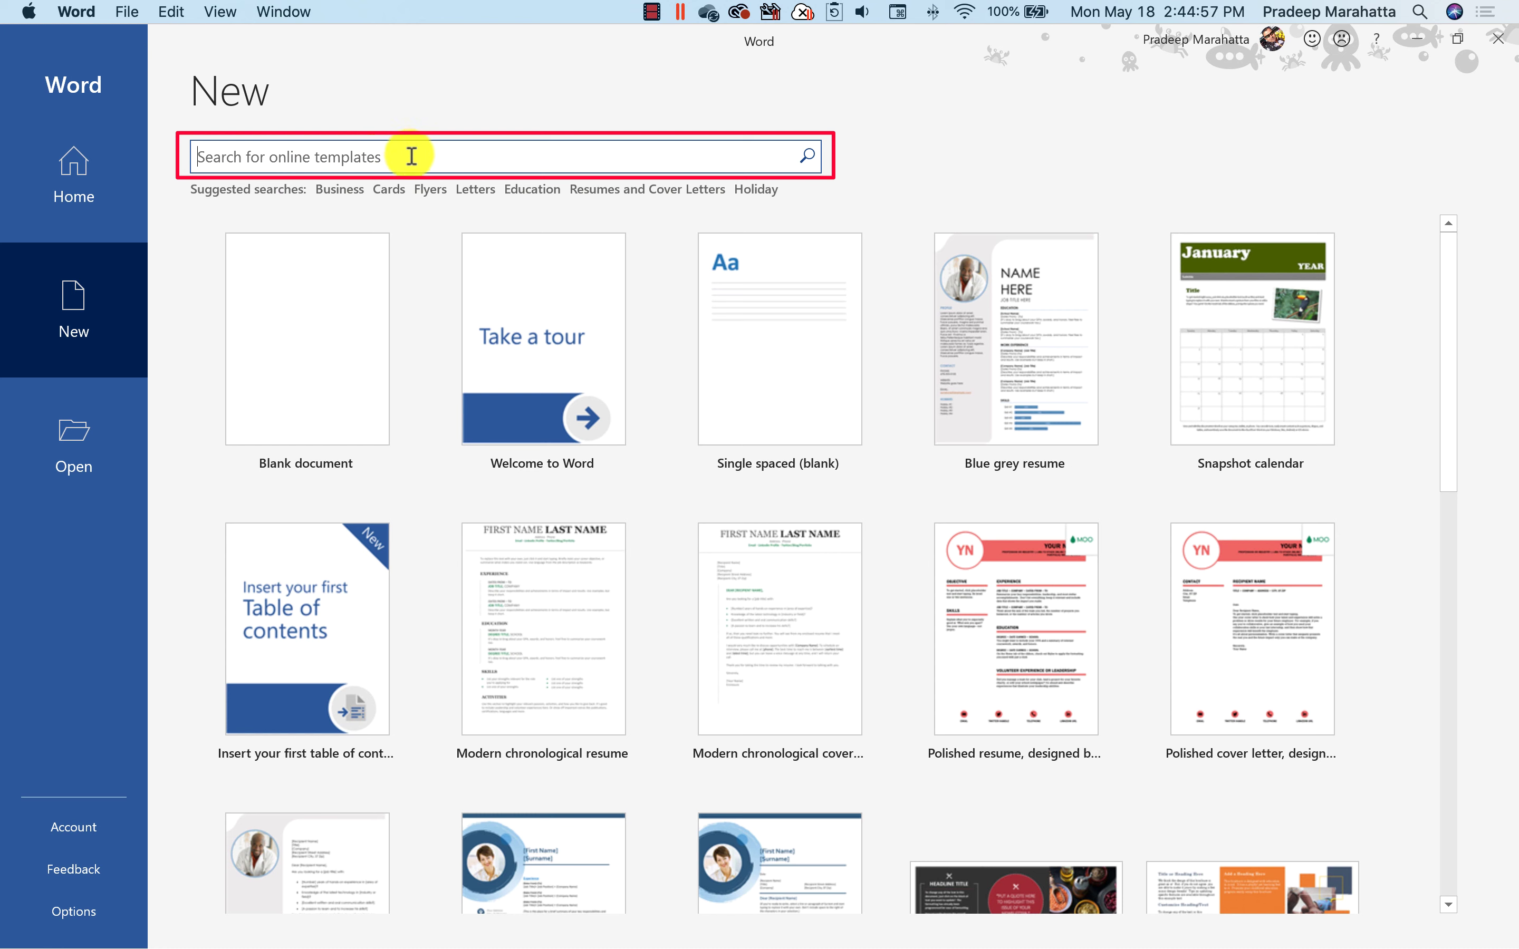
{"action": "type", "text": "b"}
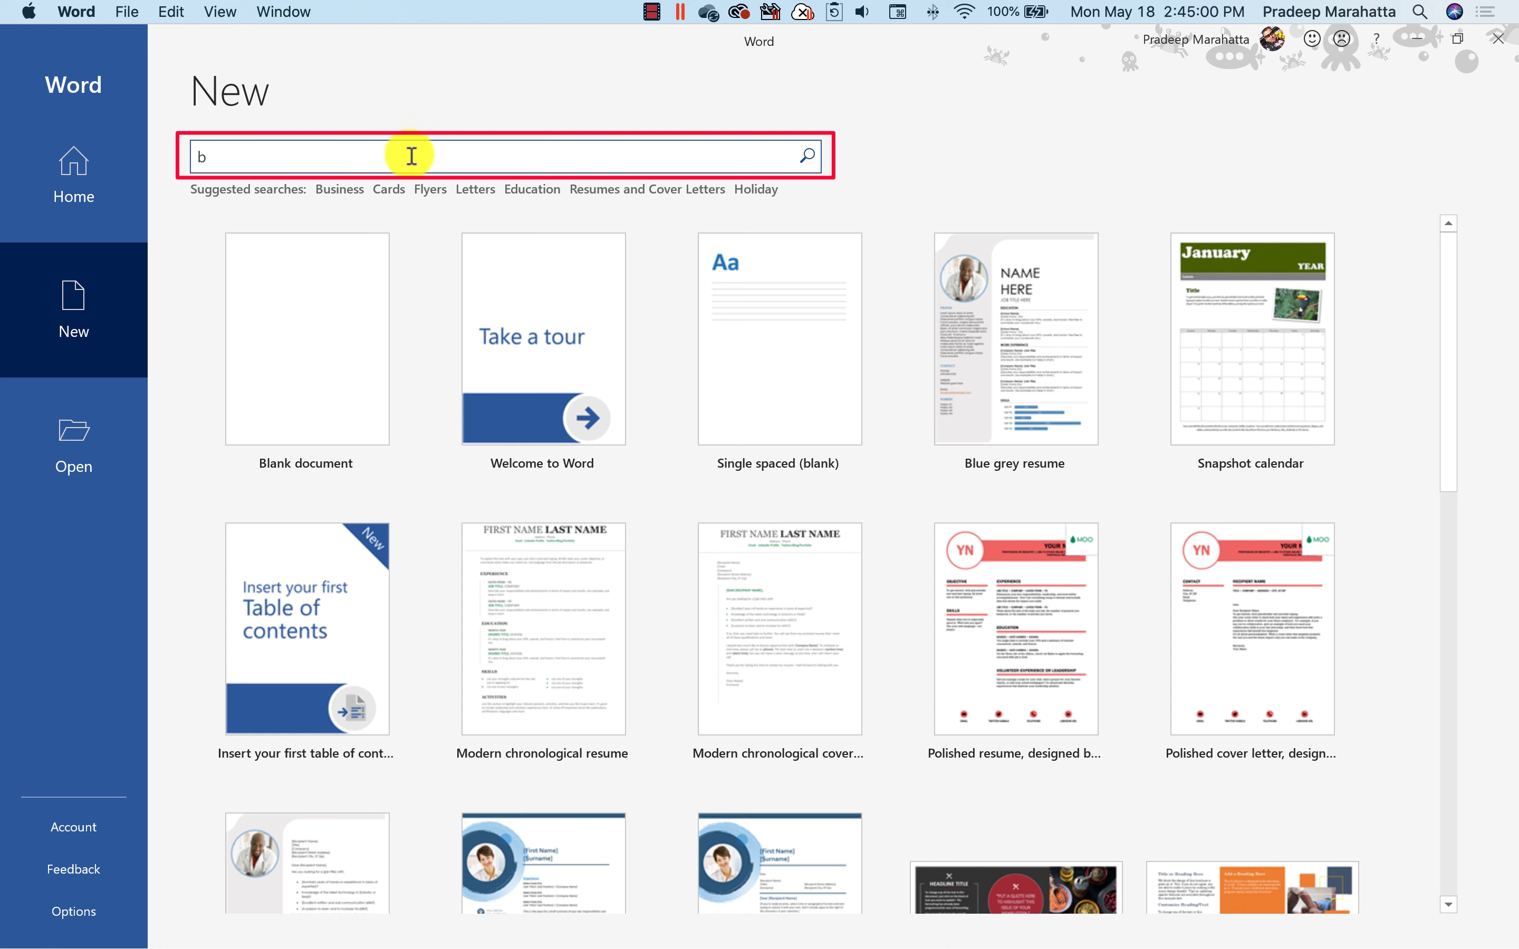
{"action": "type", "text": "ro"}
{"action": "type", "text": "chu"}
{"action": "key", "text": "BackSpace"}
{"action": "type", "text": "hure"}
{"action": "key", "text": "Return"}
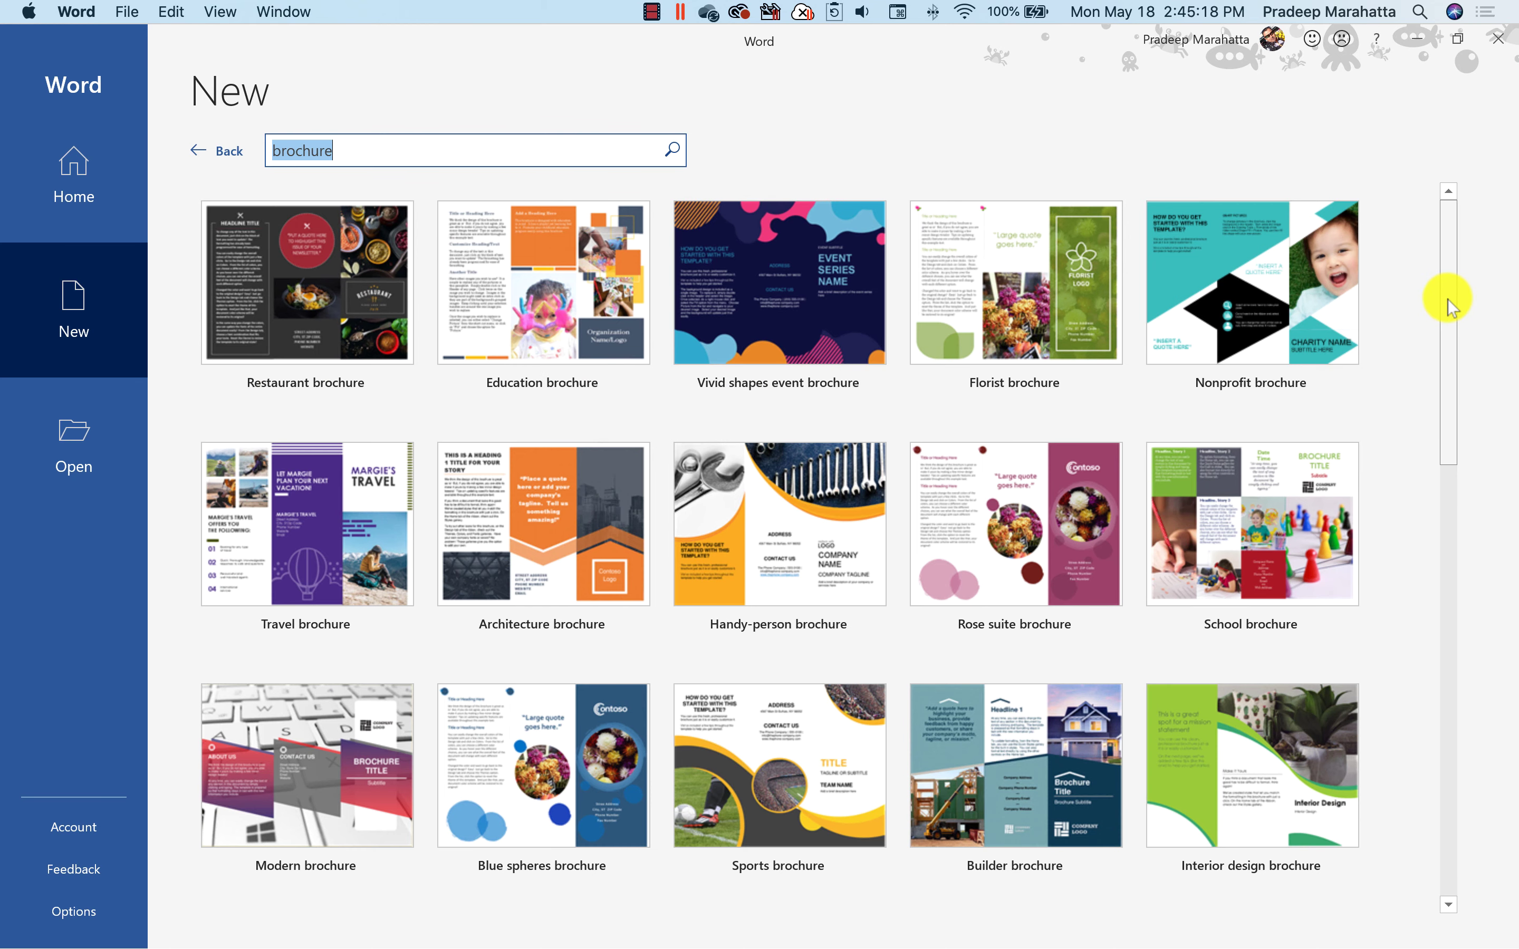
{"action": "mouse_move", "coordinate": [1448, 299]}
{"action": "left_mouse_down"}
{"action": "mouse_move", "coordinate": [1460, 619]}
{"action": "mouse_move", "coordinate": [1442, 233]}
{"action": "left_mouse_up"}
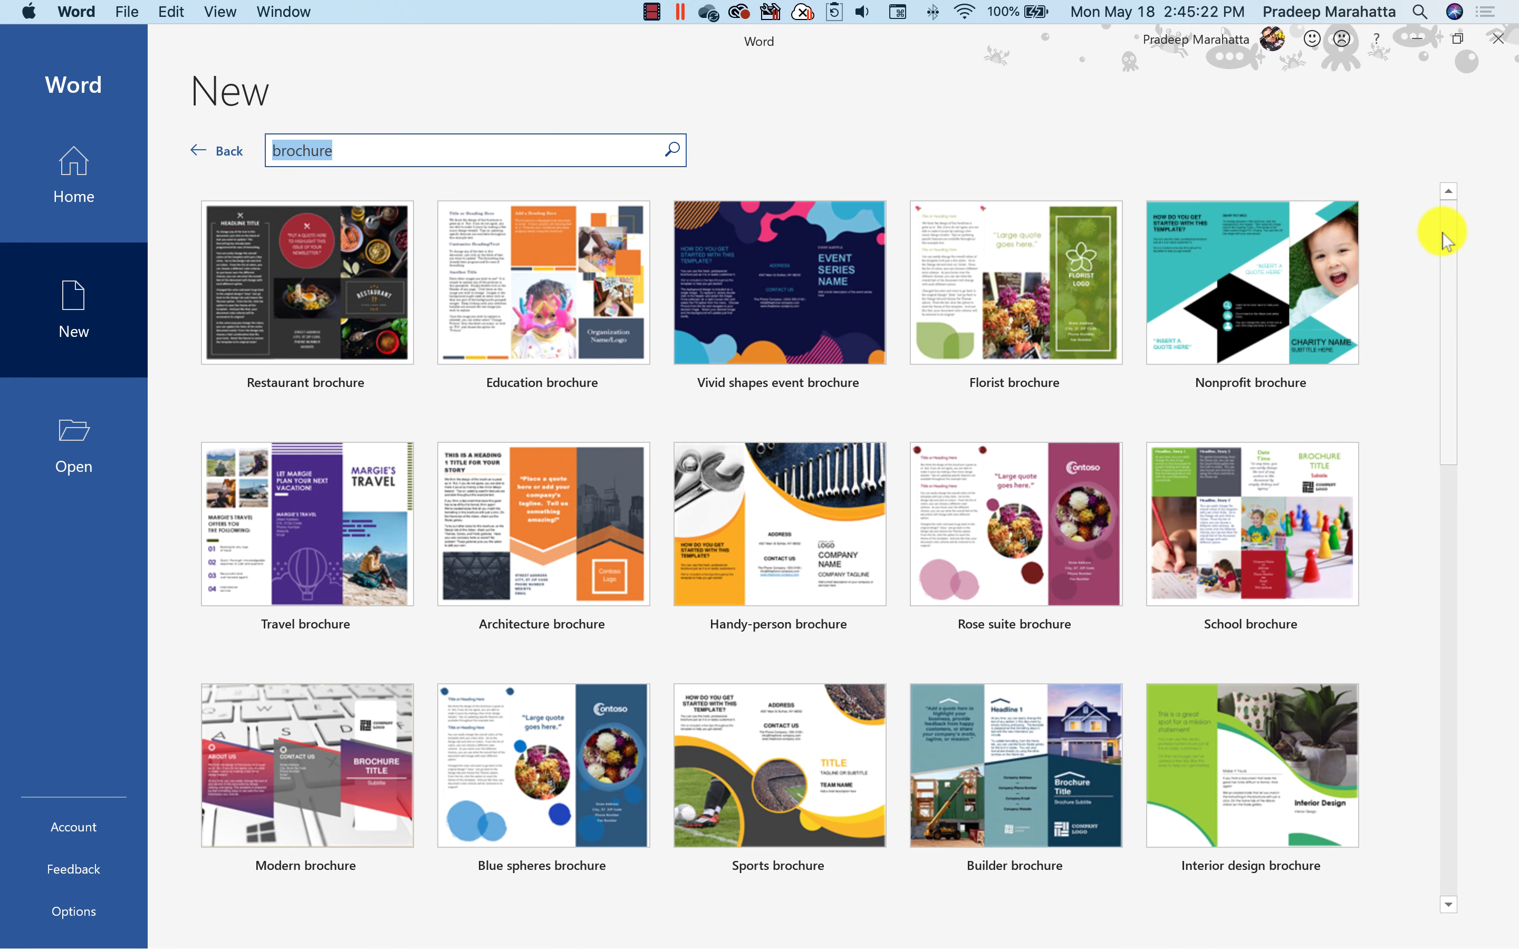
{"action": "left_click", "coordinate": [199, 151]}
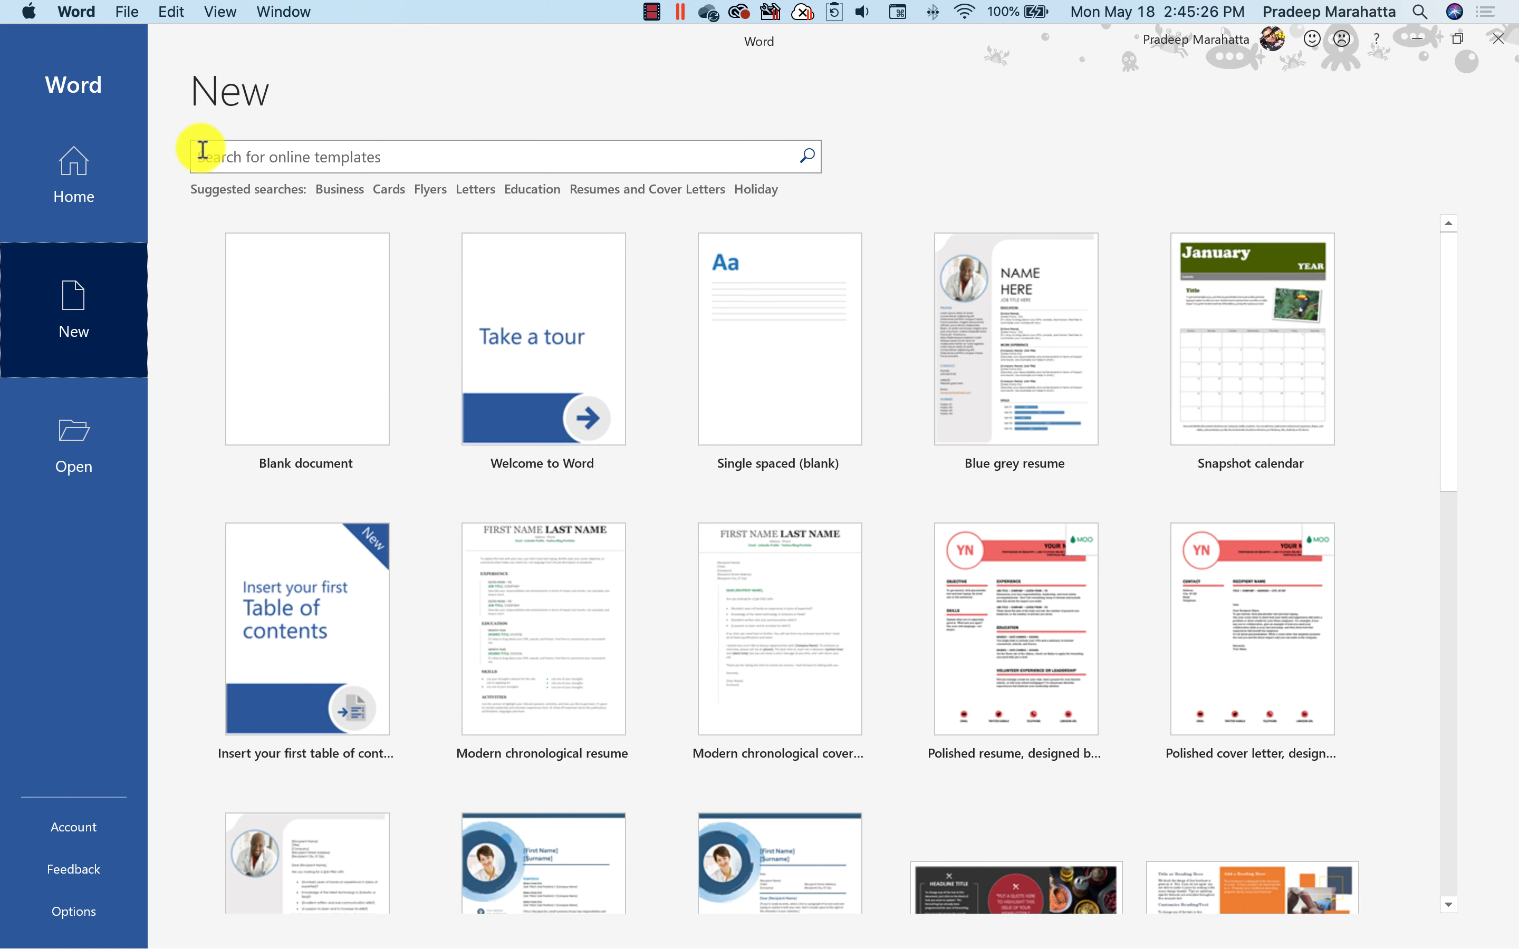
Show the Open page listing recent files like Week_3 Blog.docx and storage locations
{"action": "left_click", "coordinate": [80, 434]}
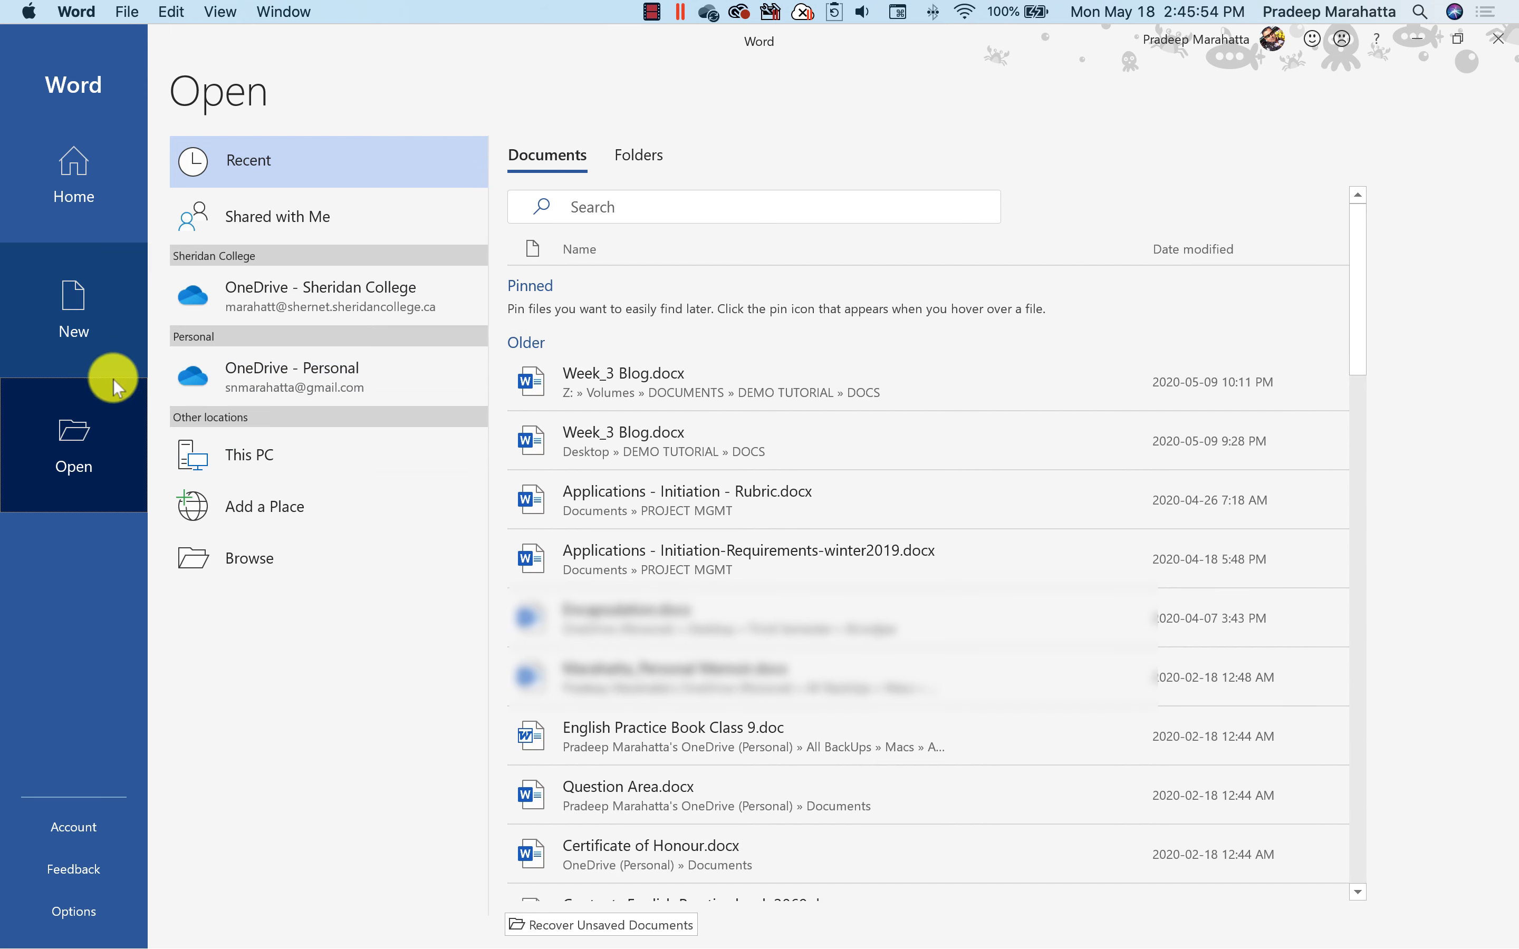
{"action": "left_click", "coordinate": [82, 911]}
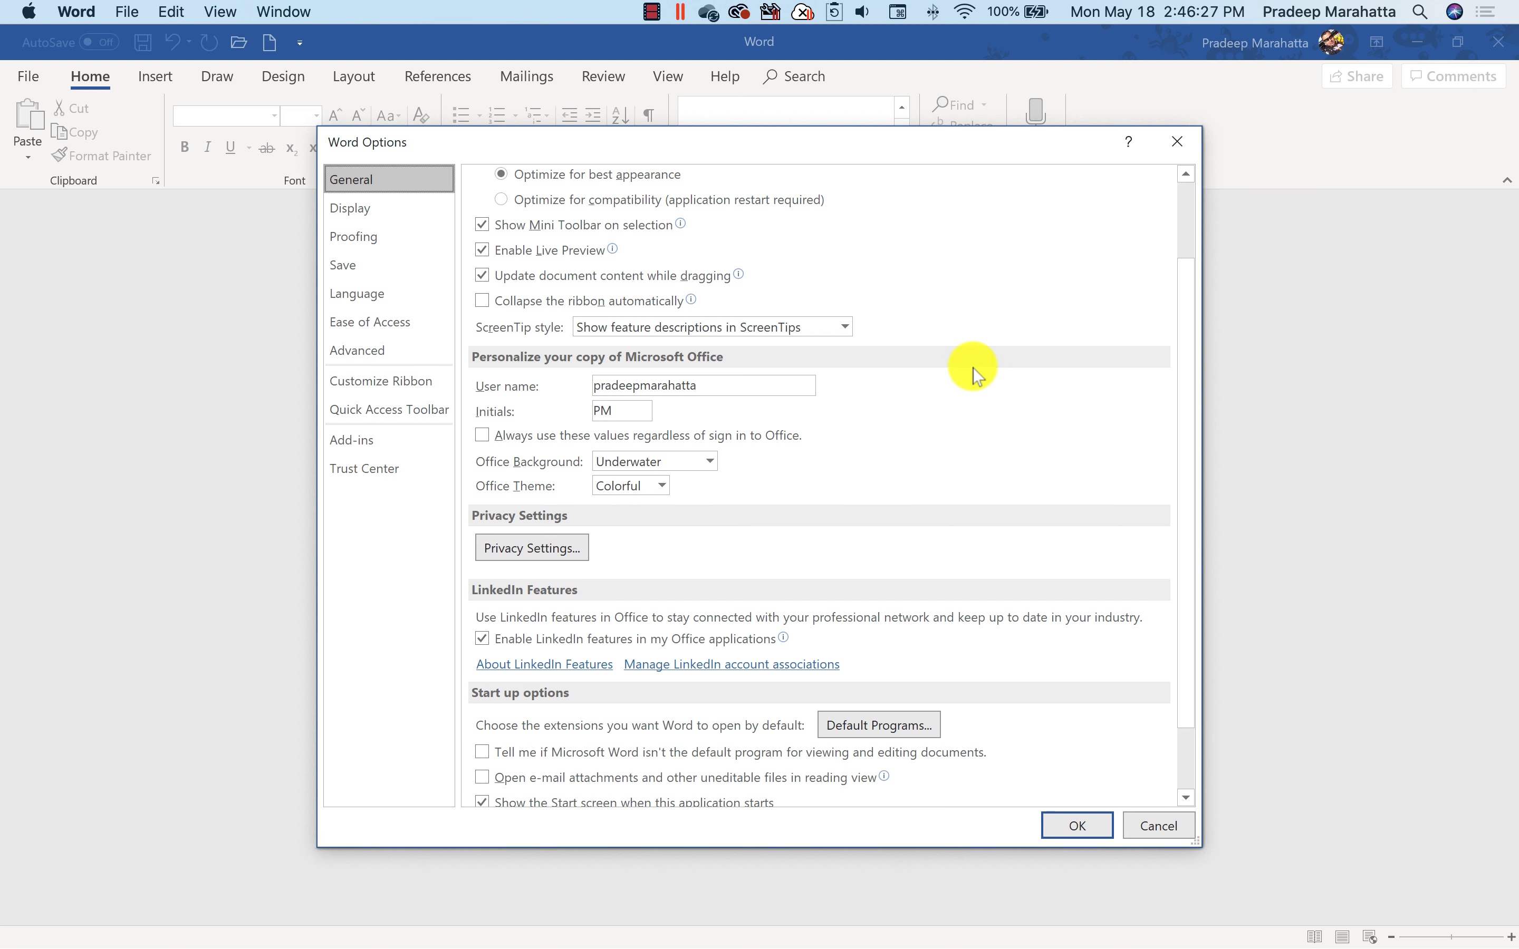
{"action": "left_click", "coordinate": [1097, 827]}
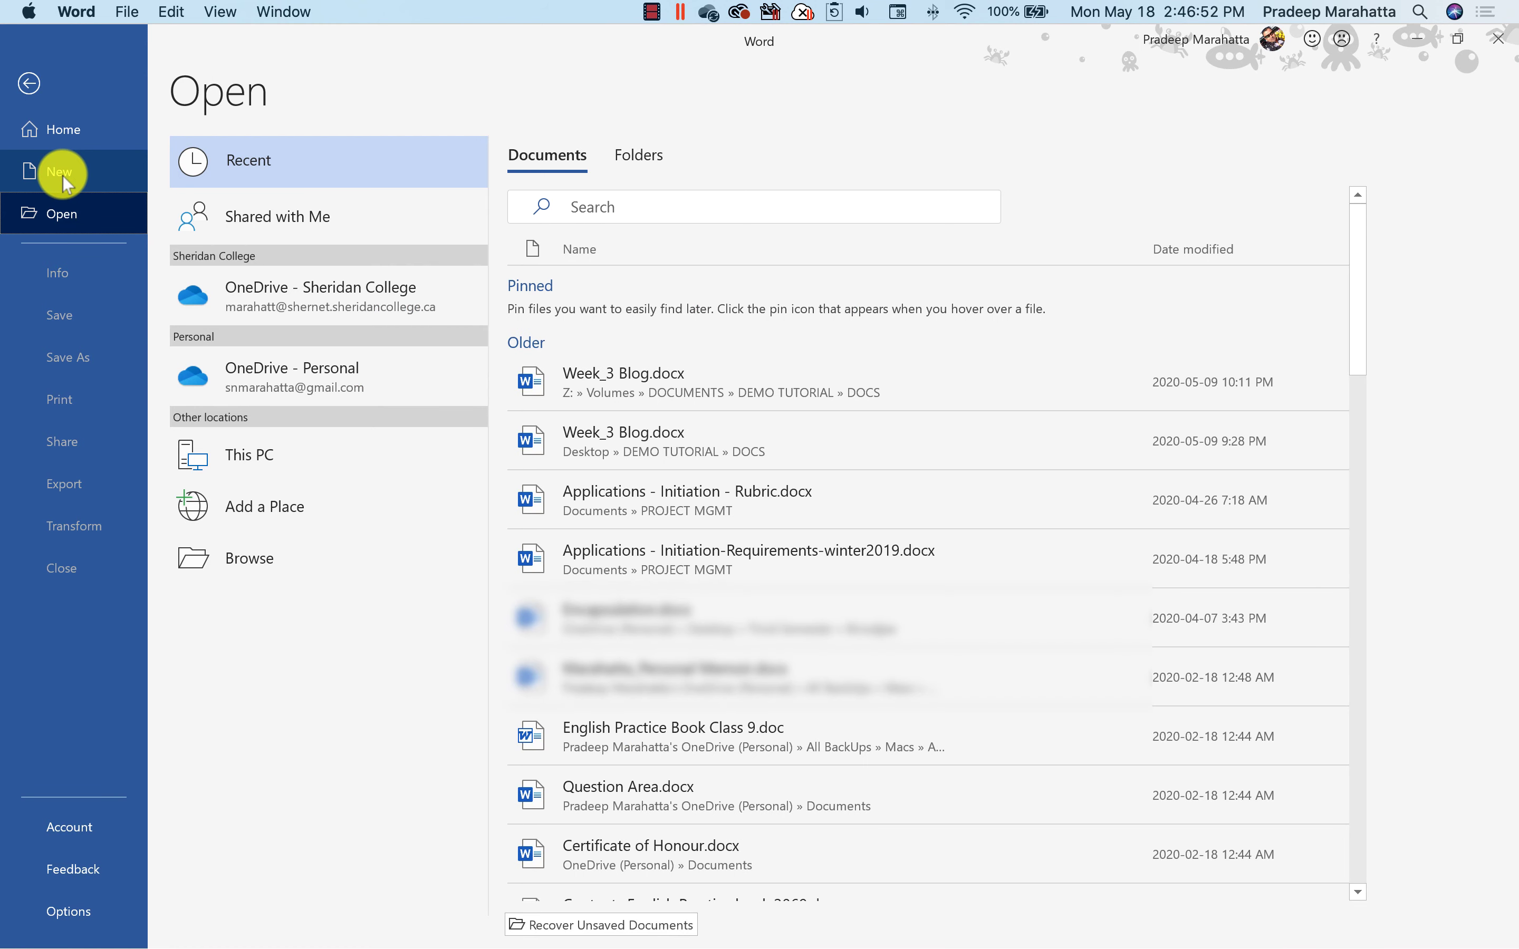
Create a new blank document, Document1, from the New page's Blank document tile
{"action": "left_click", "coordinate": [61, 175]}
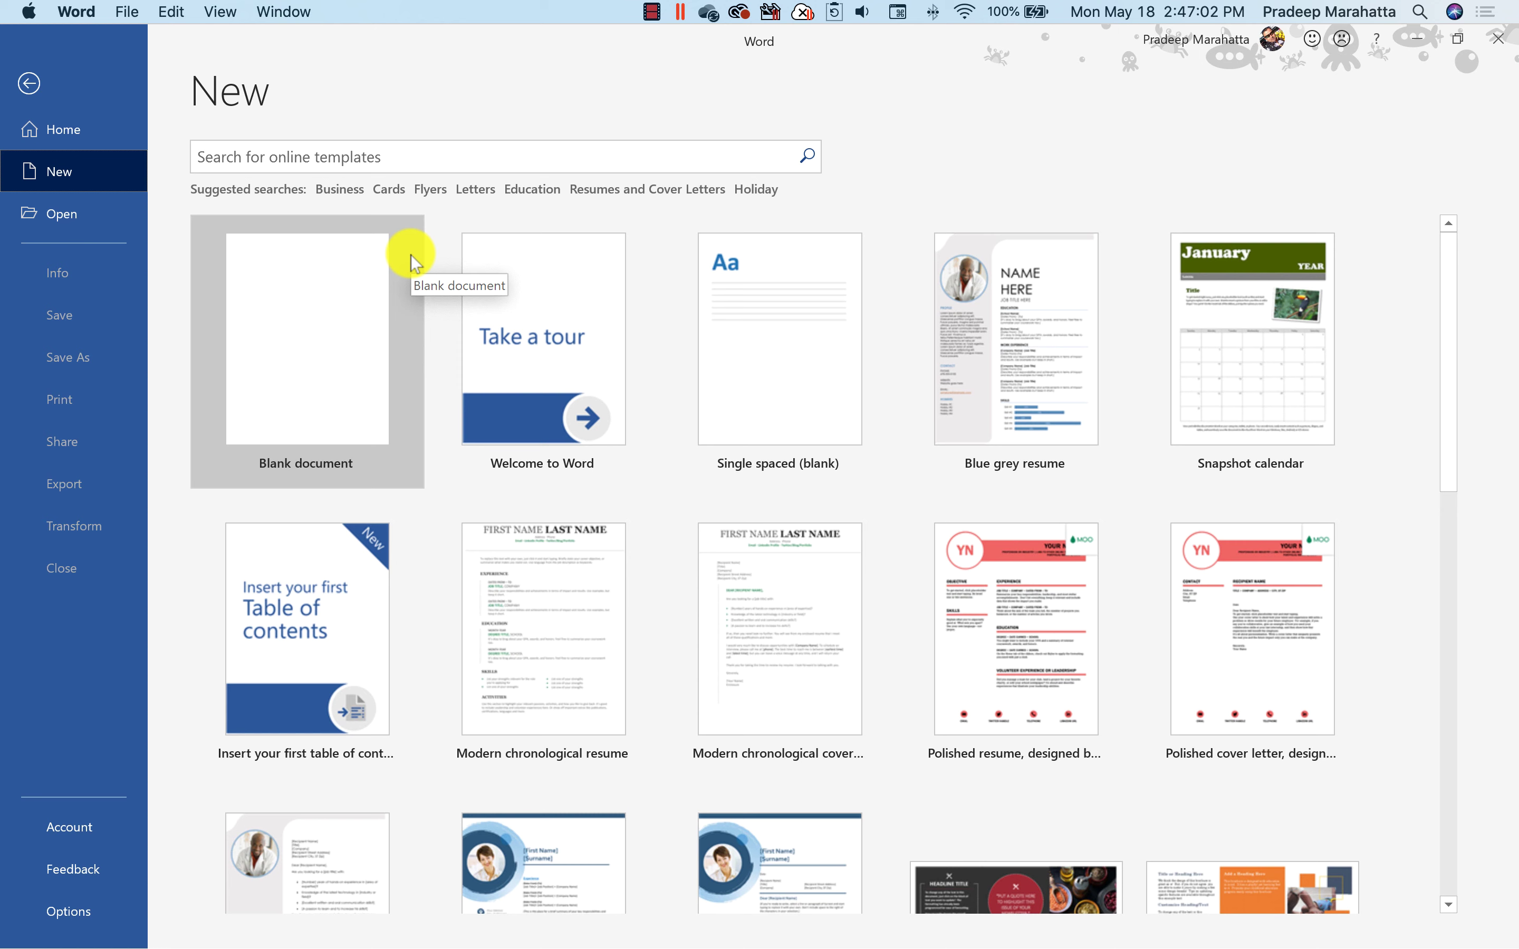
{"action": "left_click", "coordinate": [336, 334]}
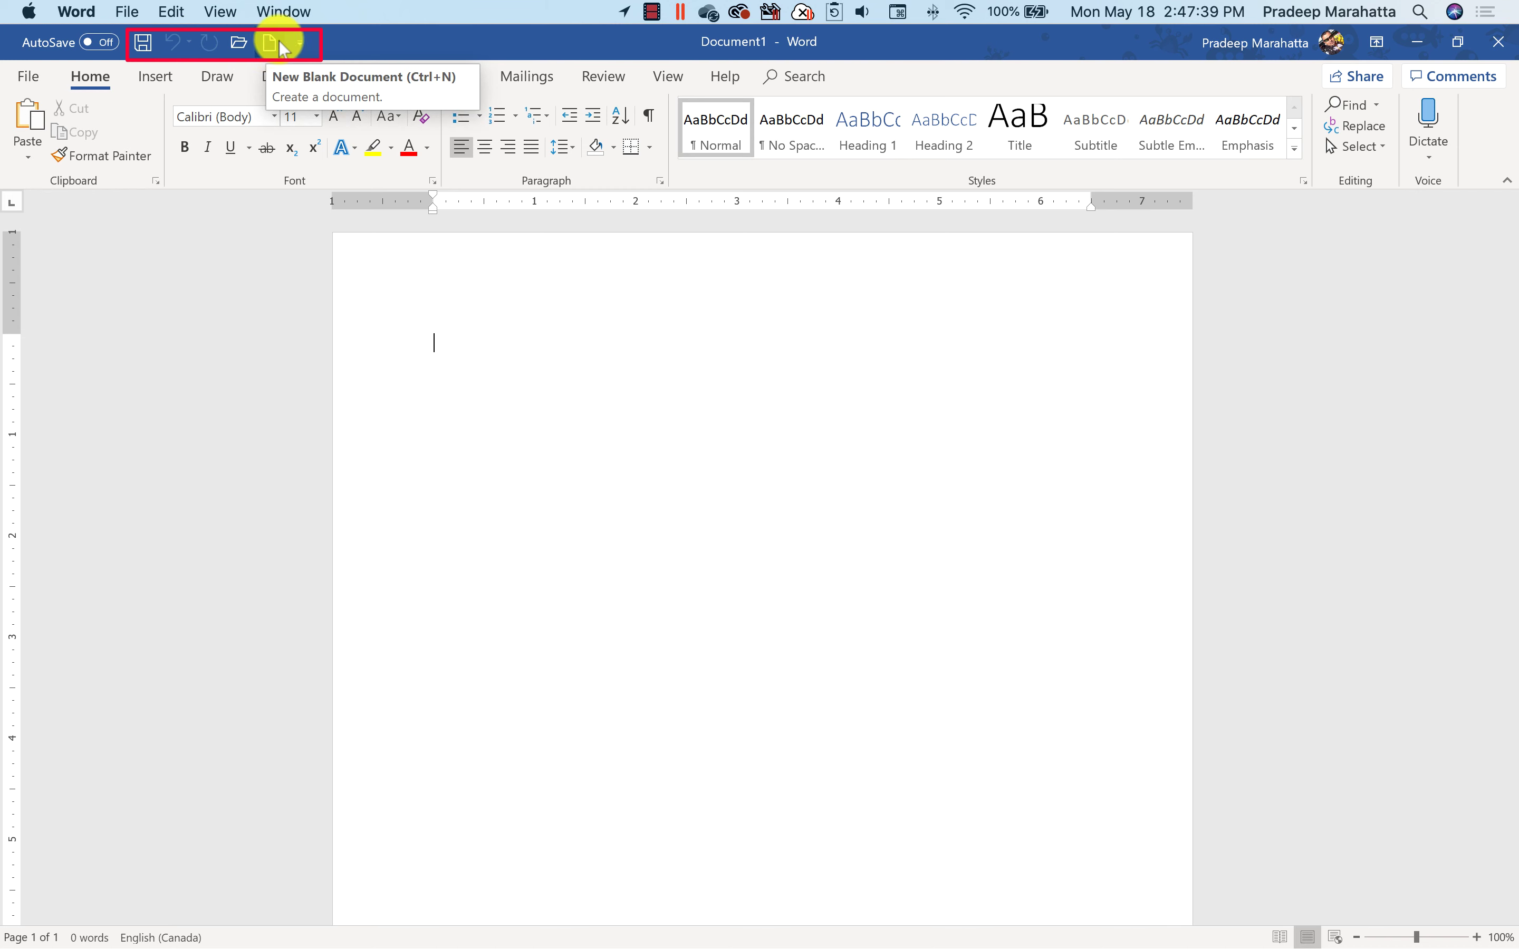
{"action": "left_click", "coordinate": [300, 44]}
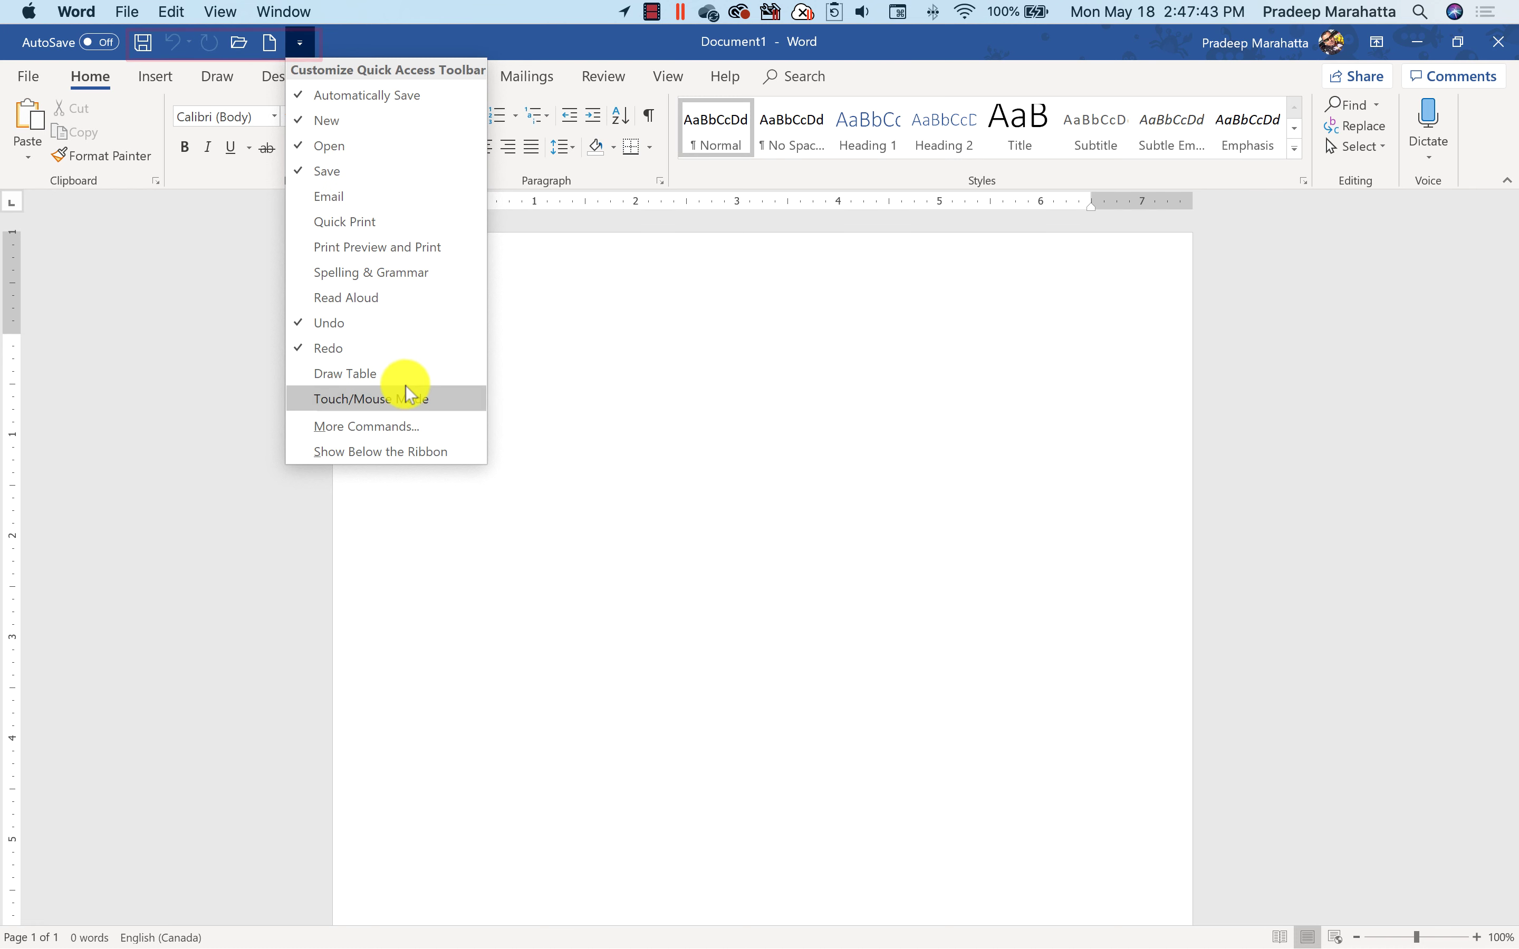
{"action": "left_click", "coordinate": [370, 44]}
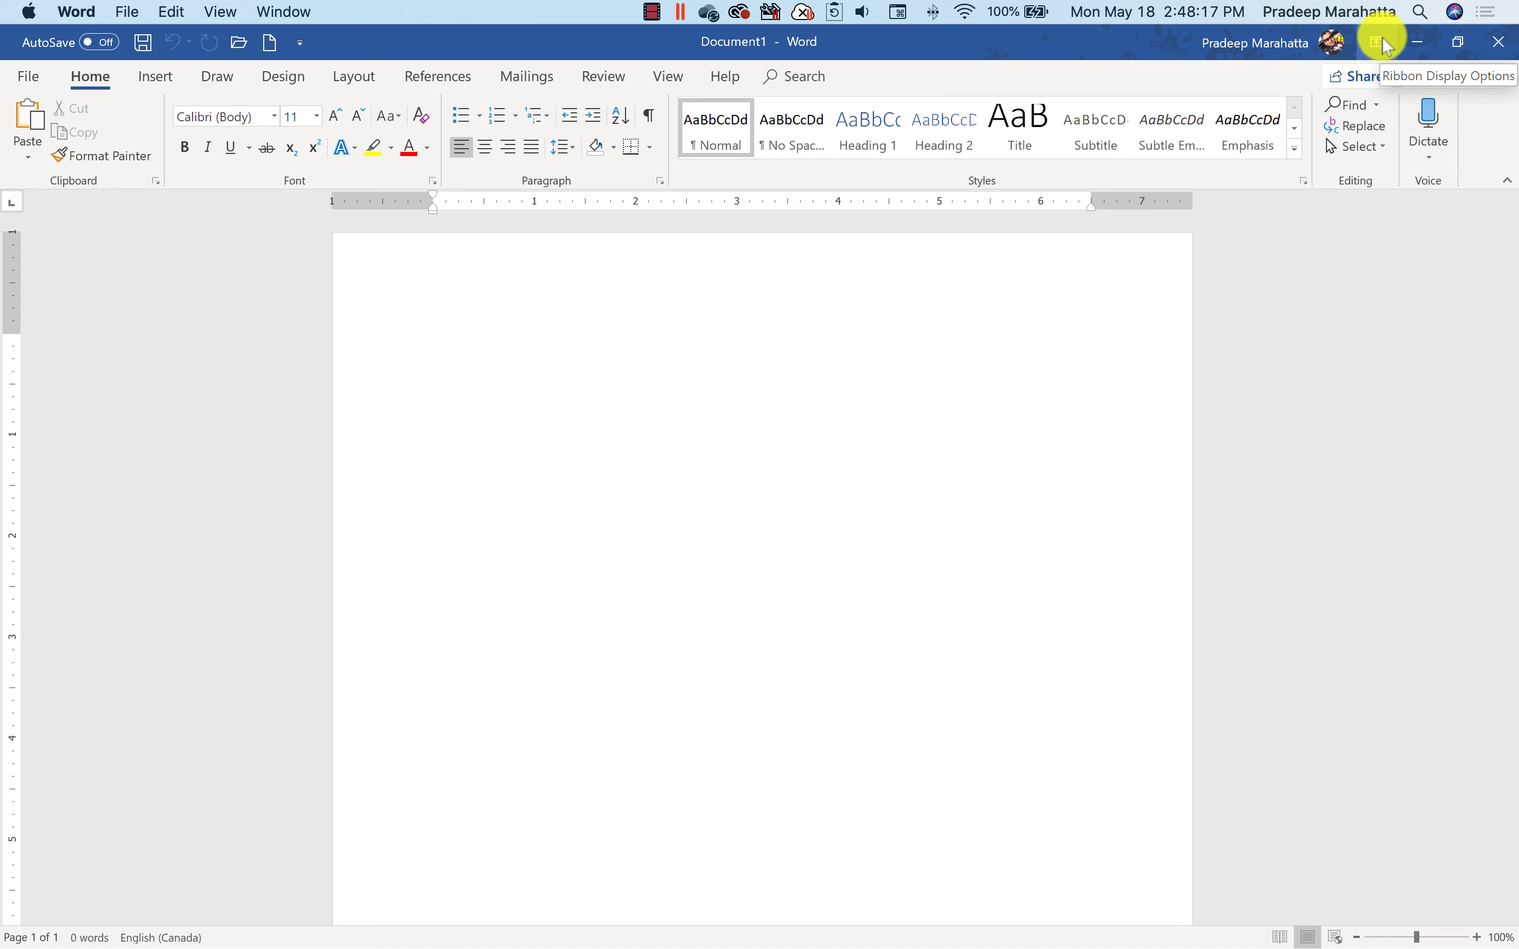
{"action": "left_click", "coordinate": [1417, 45]}
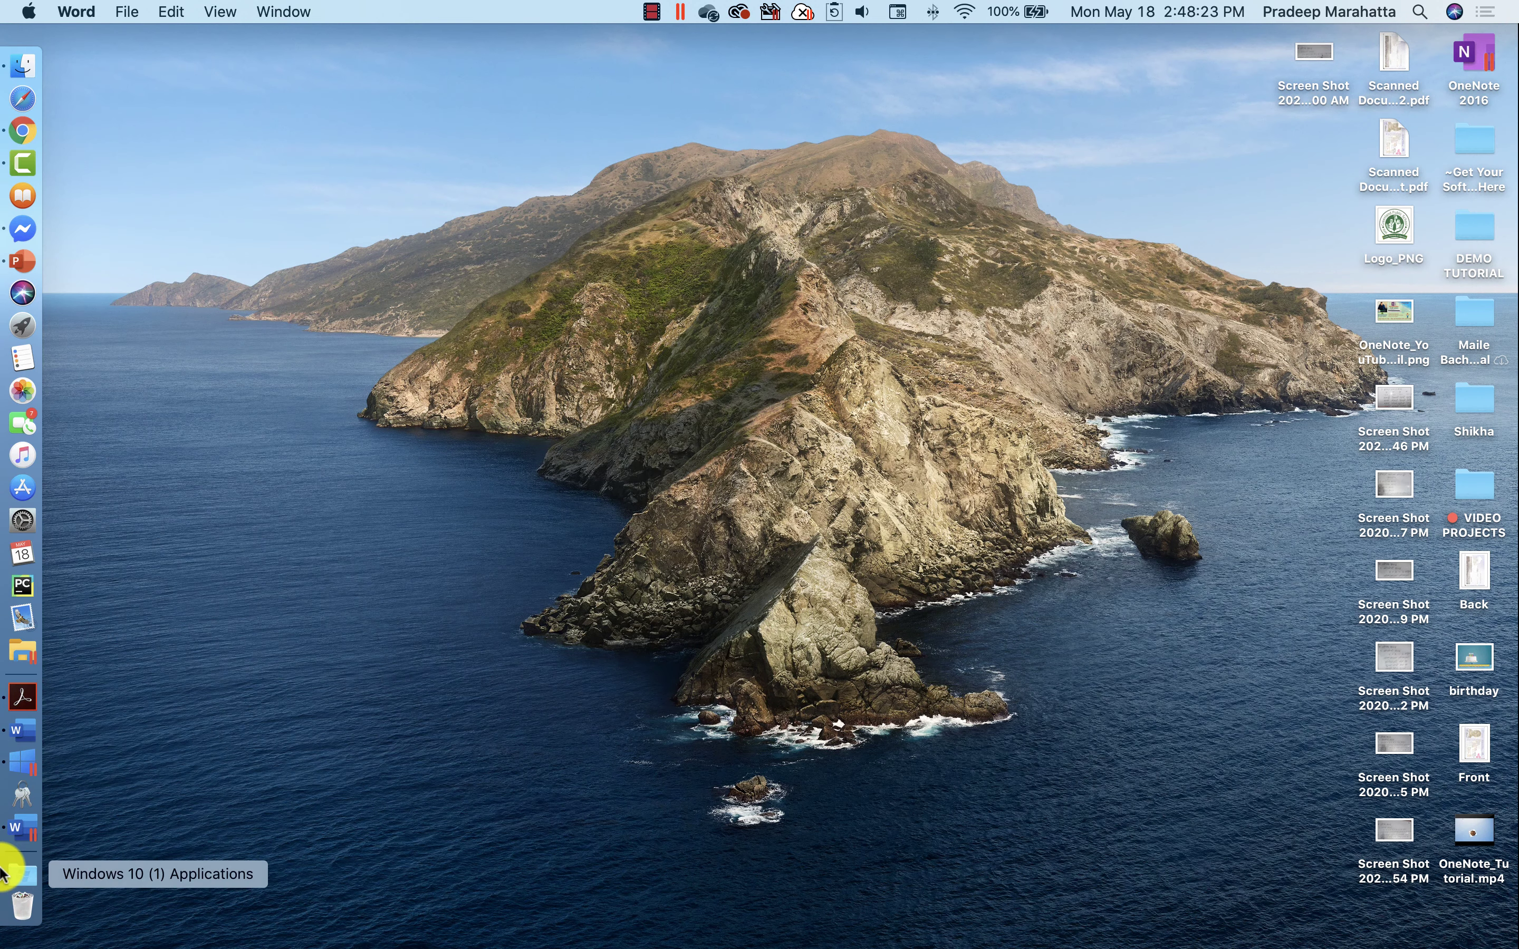
{"action": "mouse_move", "coordinate": [18, 827]}
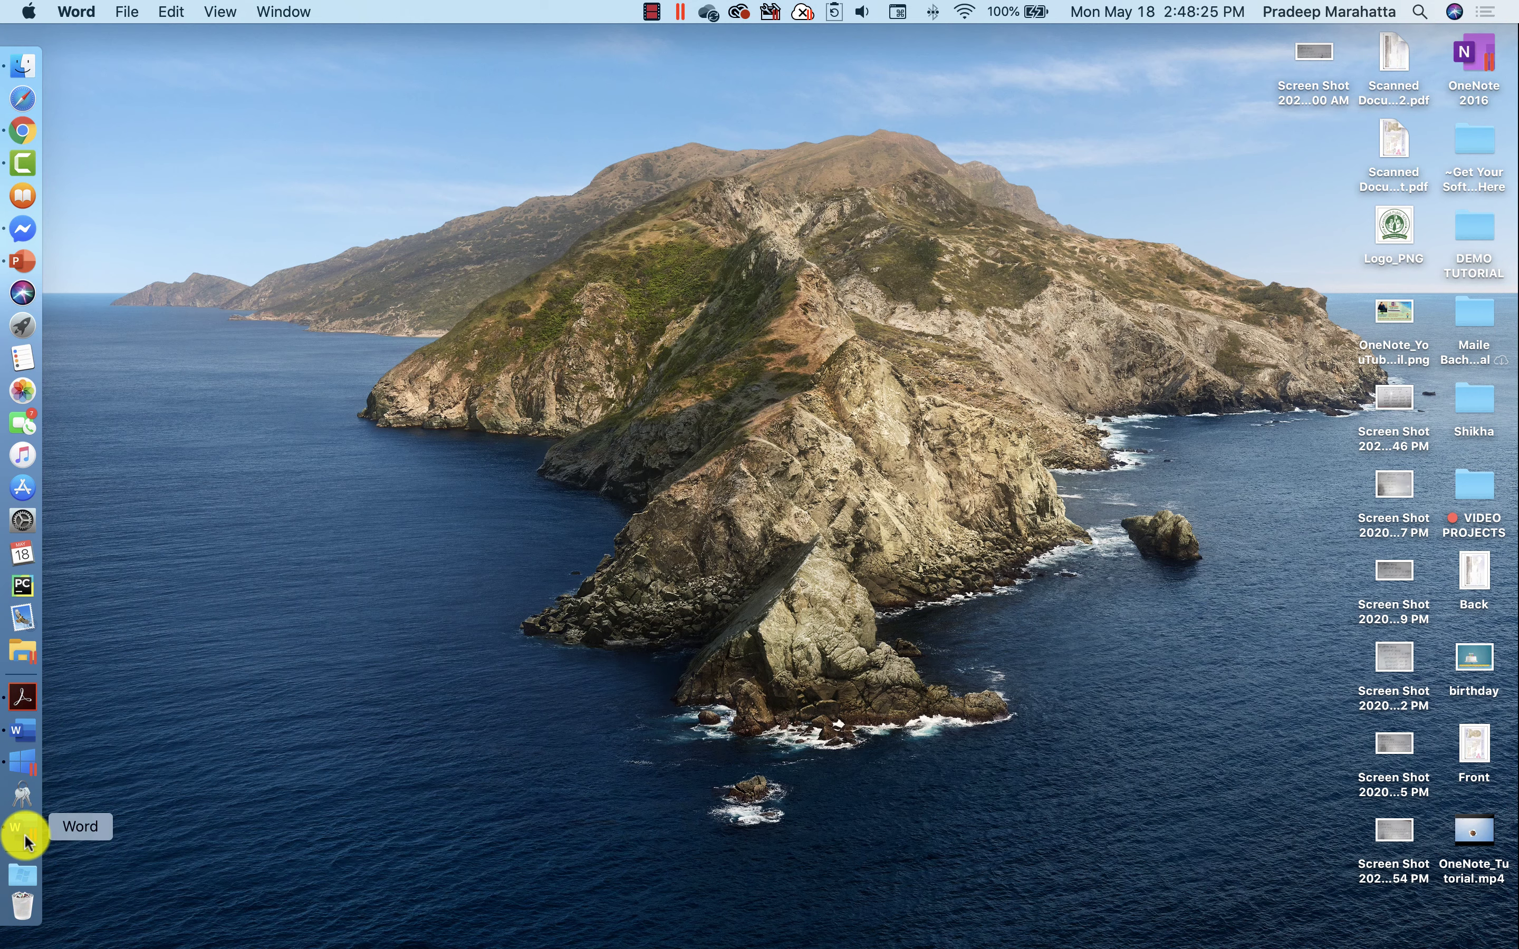
{"action": "left_click", "coordinate": [26, 832]}
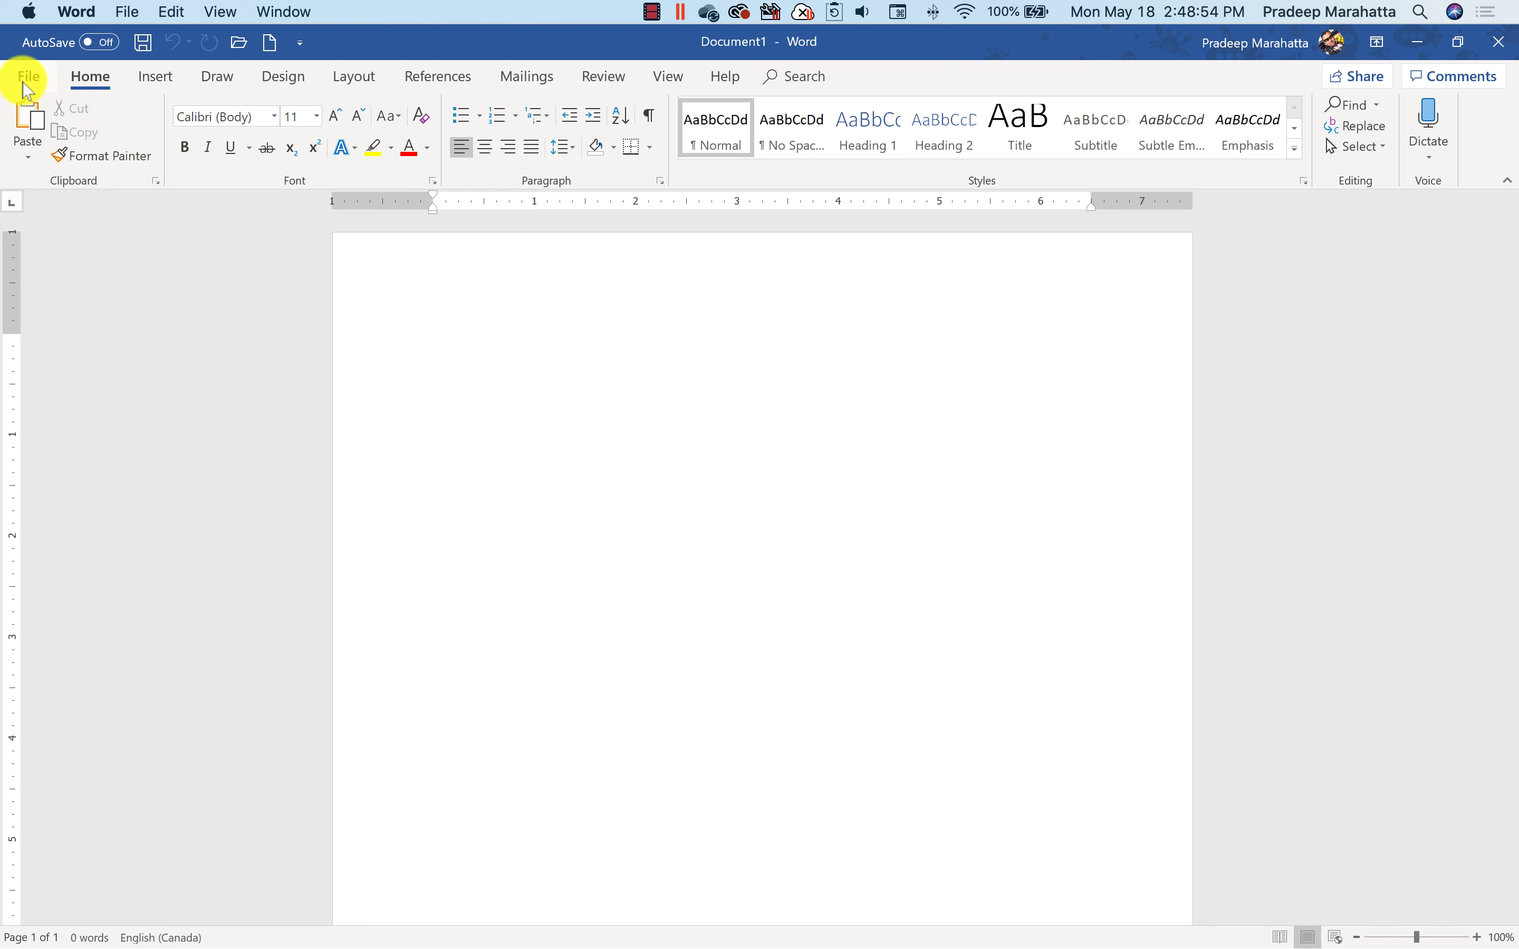
{"action": "left_click", "coordinate": [27, 78]}
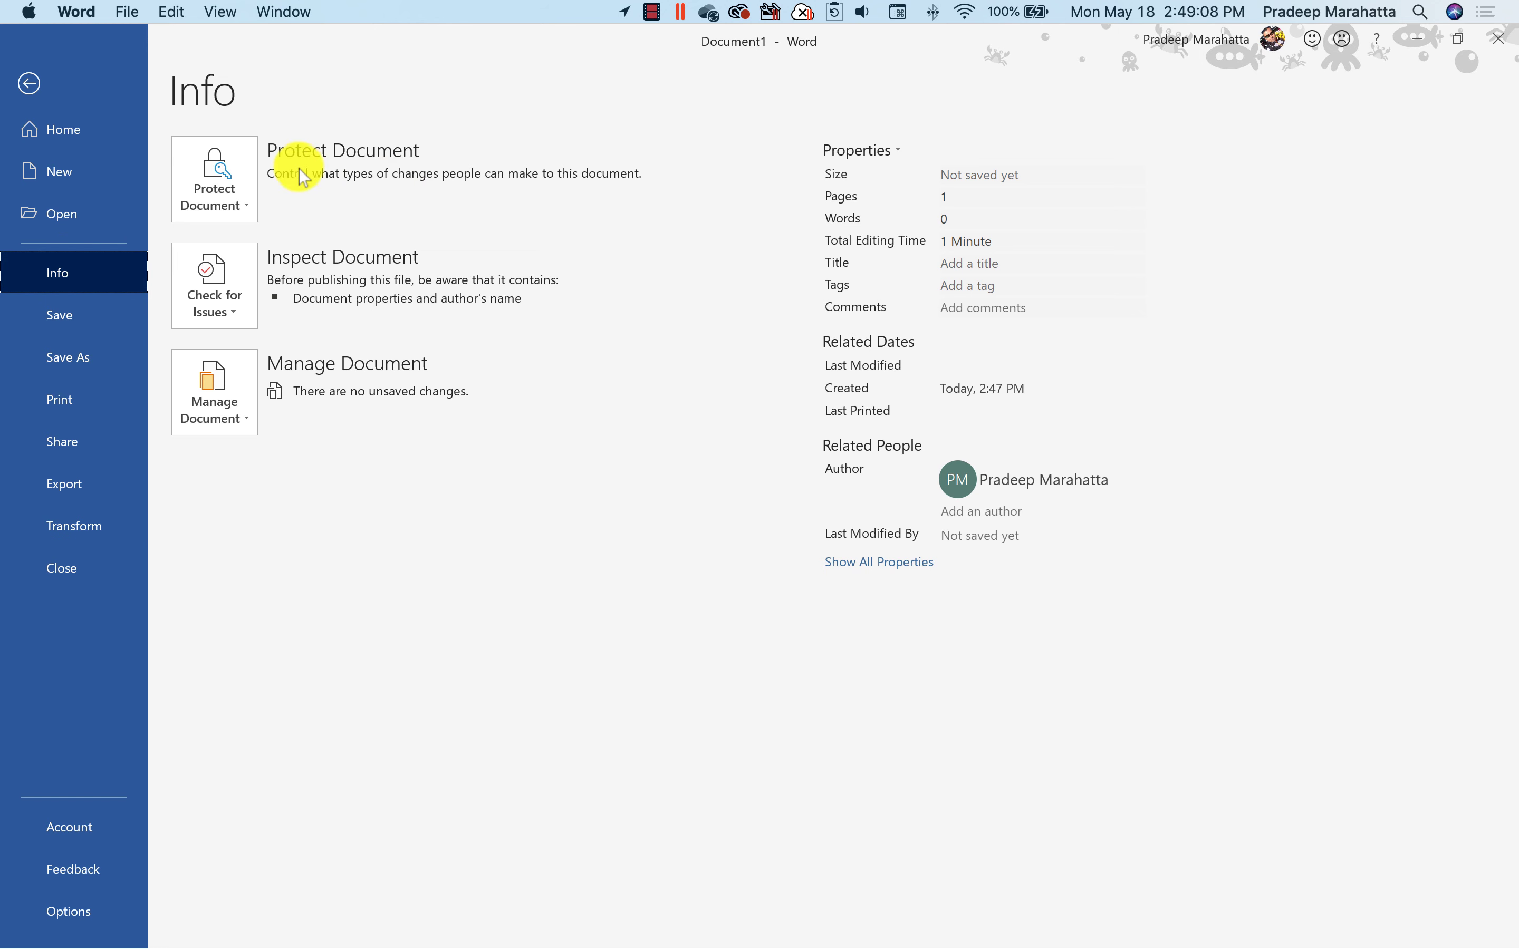
{"action": "left_click", "coordinate": [32, 85]}
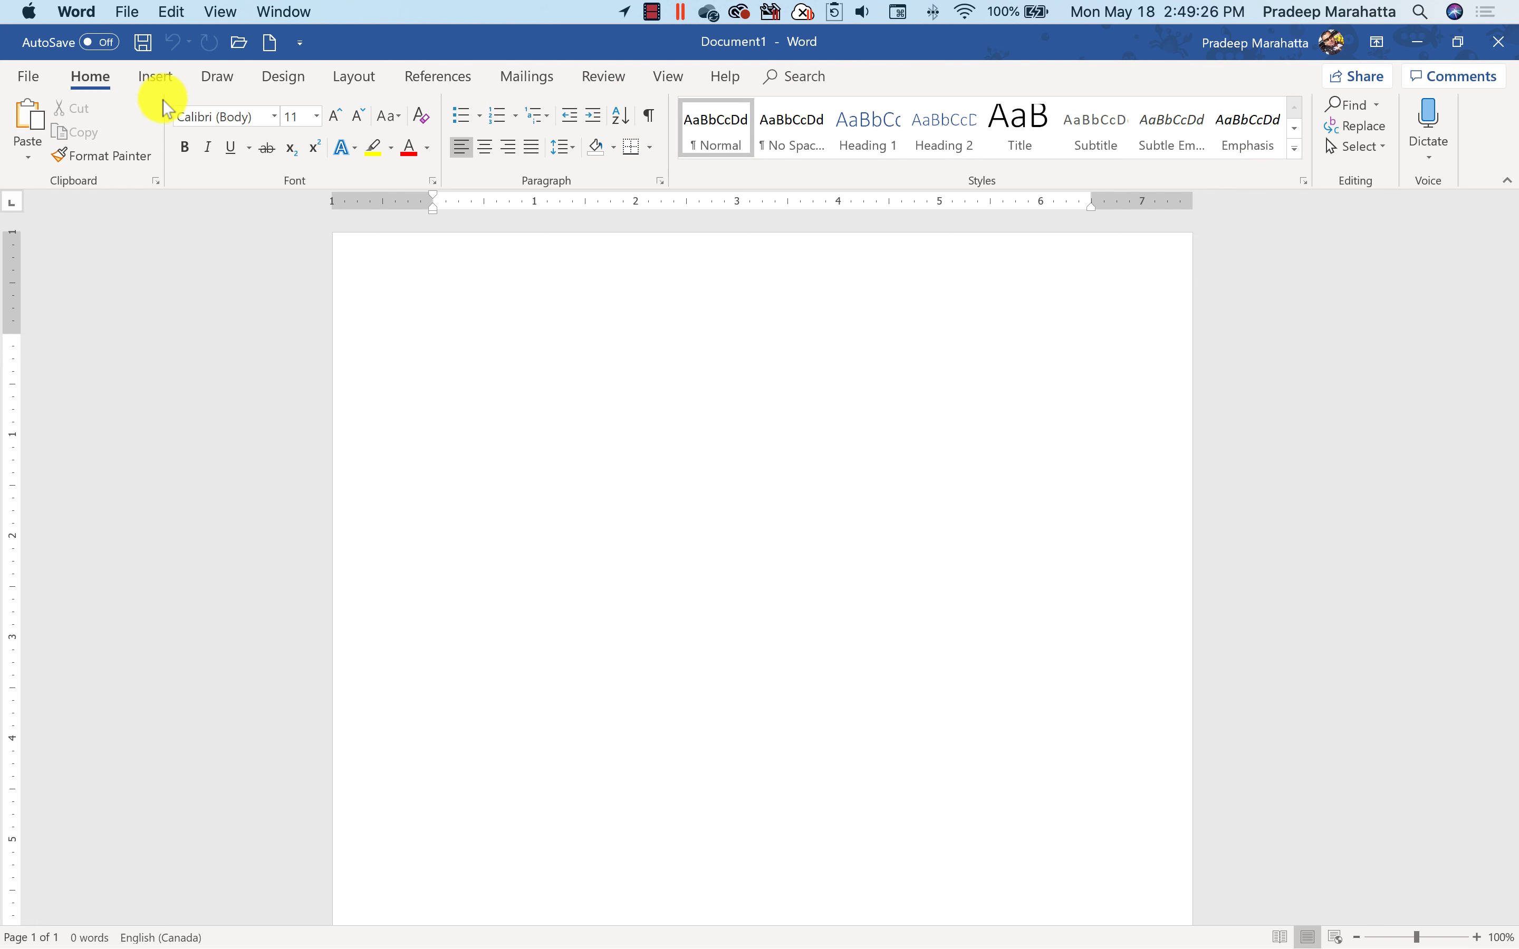
Browse the Insert, Draw and Design tabs, ending on Layout's indent and spacing options
{"action": "left_click", "coordinate": [158, 76]}
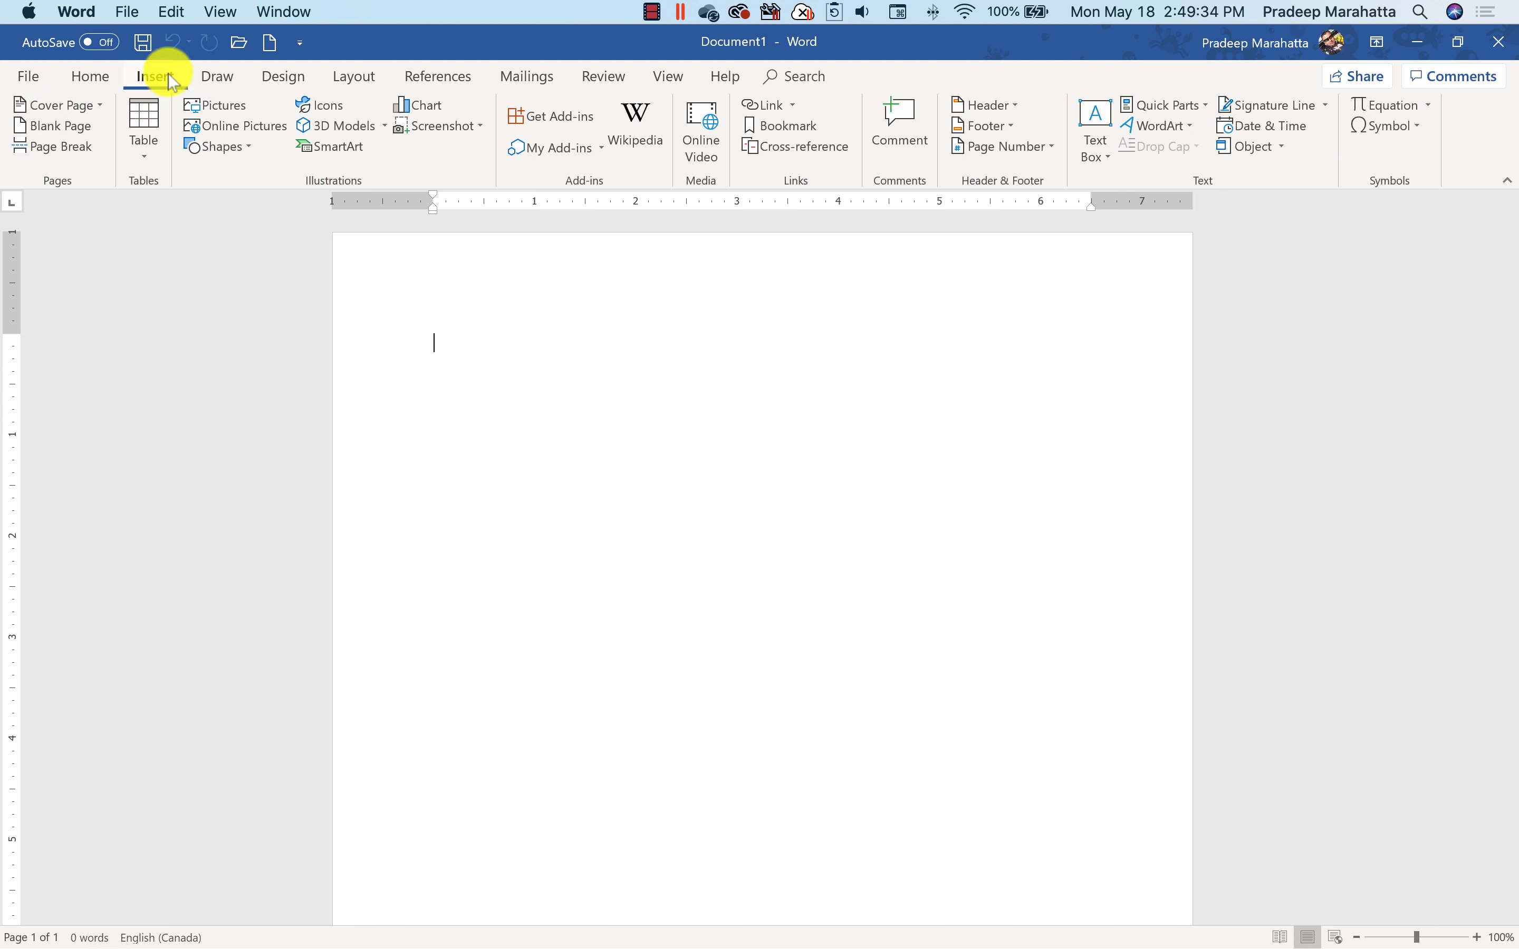
{"action": "left_click", "coordinate": [218, 76]}
{"action": "left_click", "coordinate": [283, 79]}
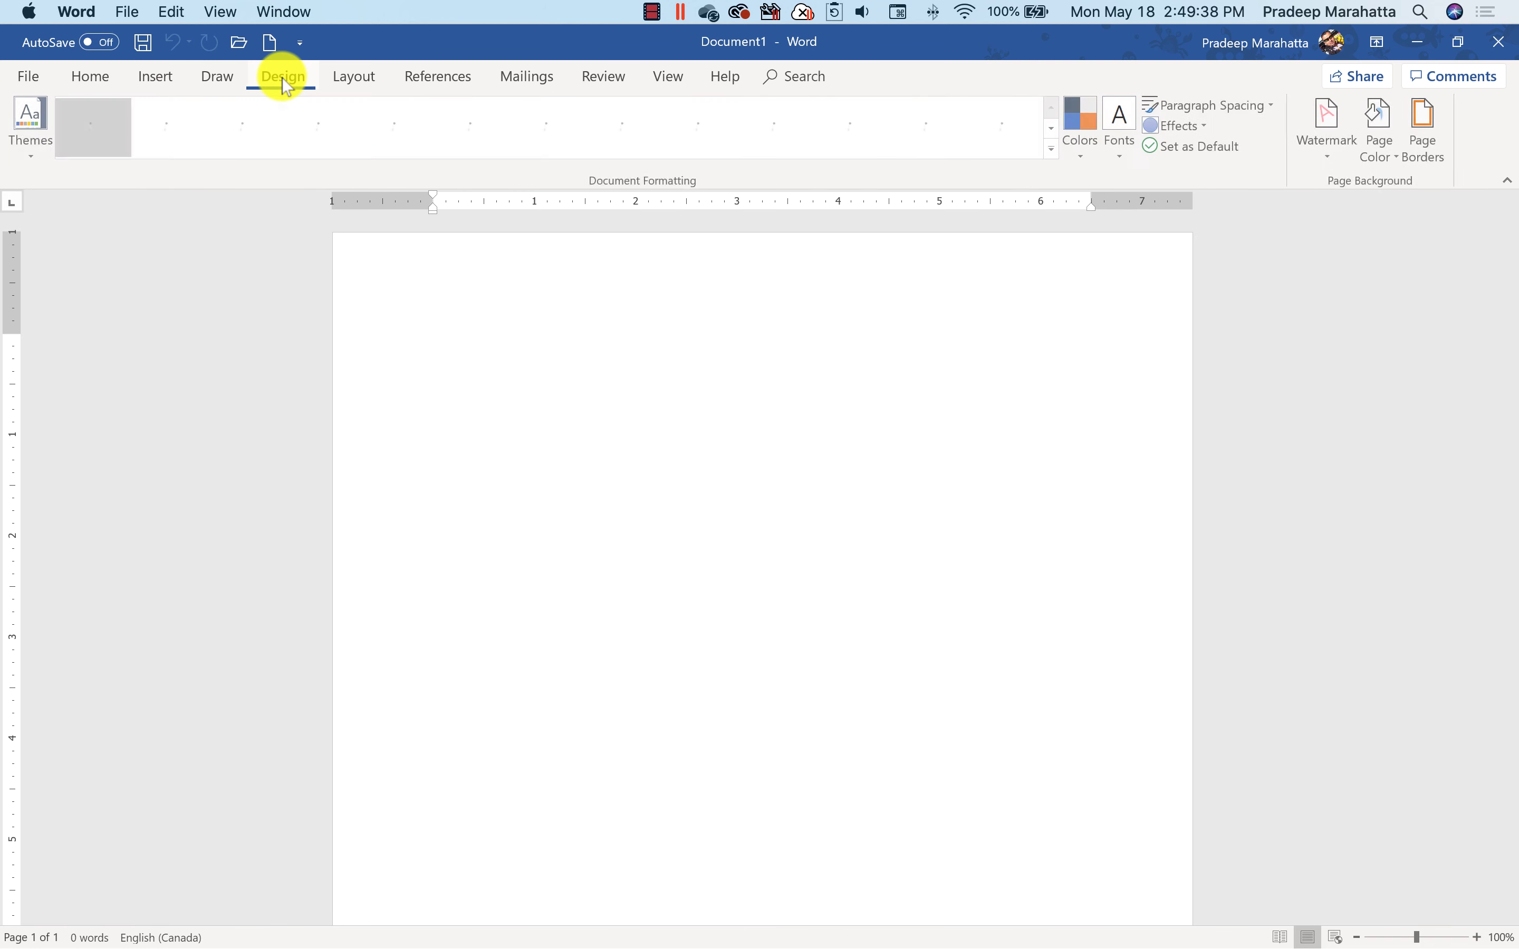
{"action": "left_click", "coordinate": [357, 81]}
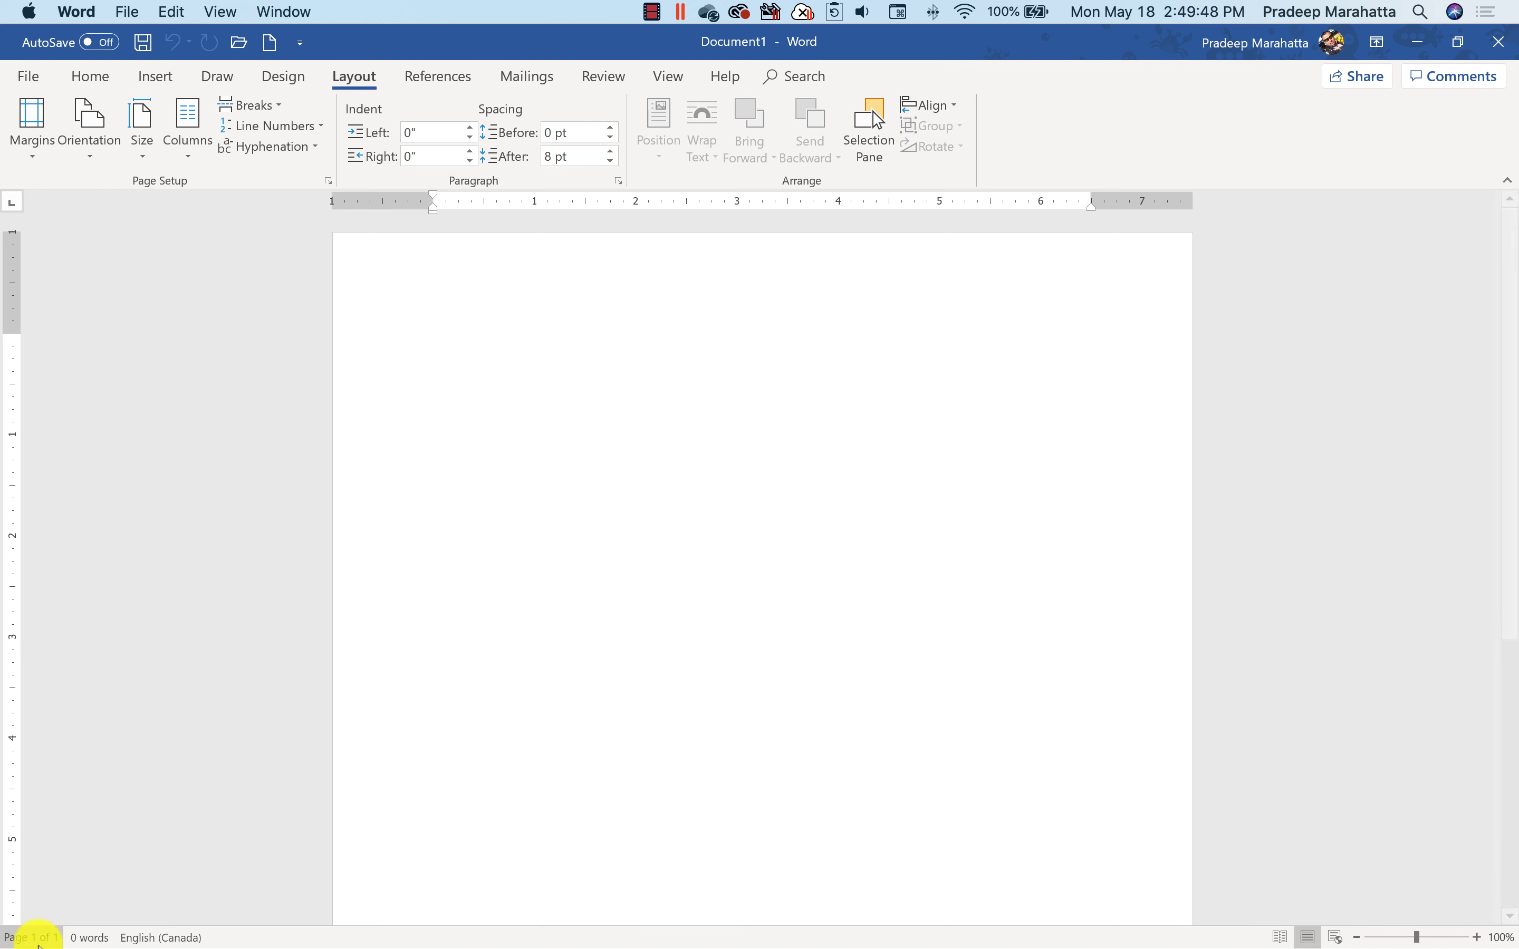
{"action": "mouse_move", "coordinate": [16, 918]}
{"action": "left_mouse_down"}
{"action": "mouse_move", "coordinate": [1513, 911]}
{"action": "mouse_move", "coordinate": [30, 938]}
{"action": "left_mouse_up"}
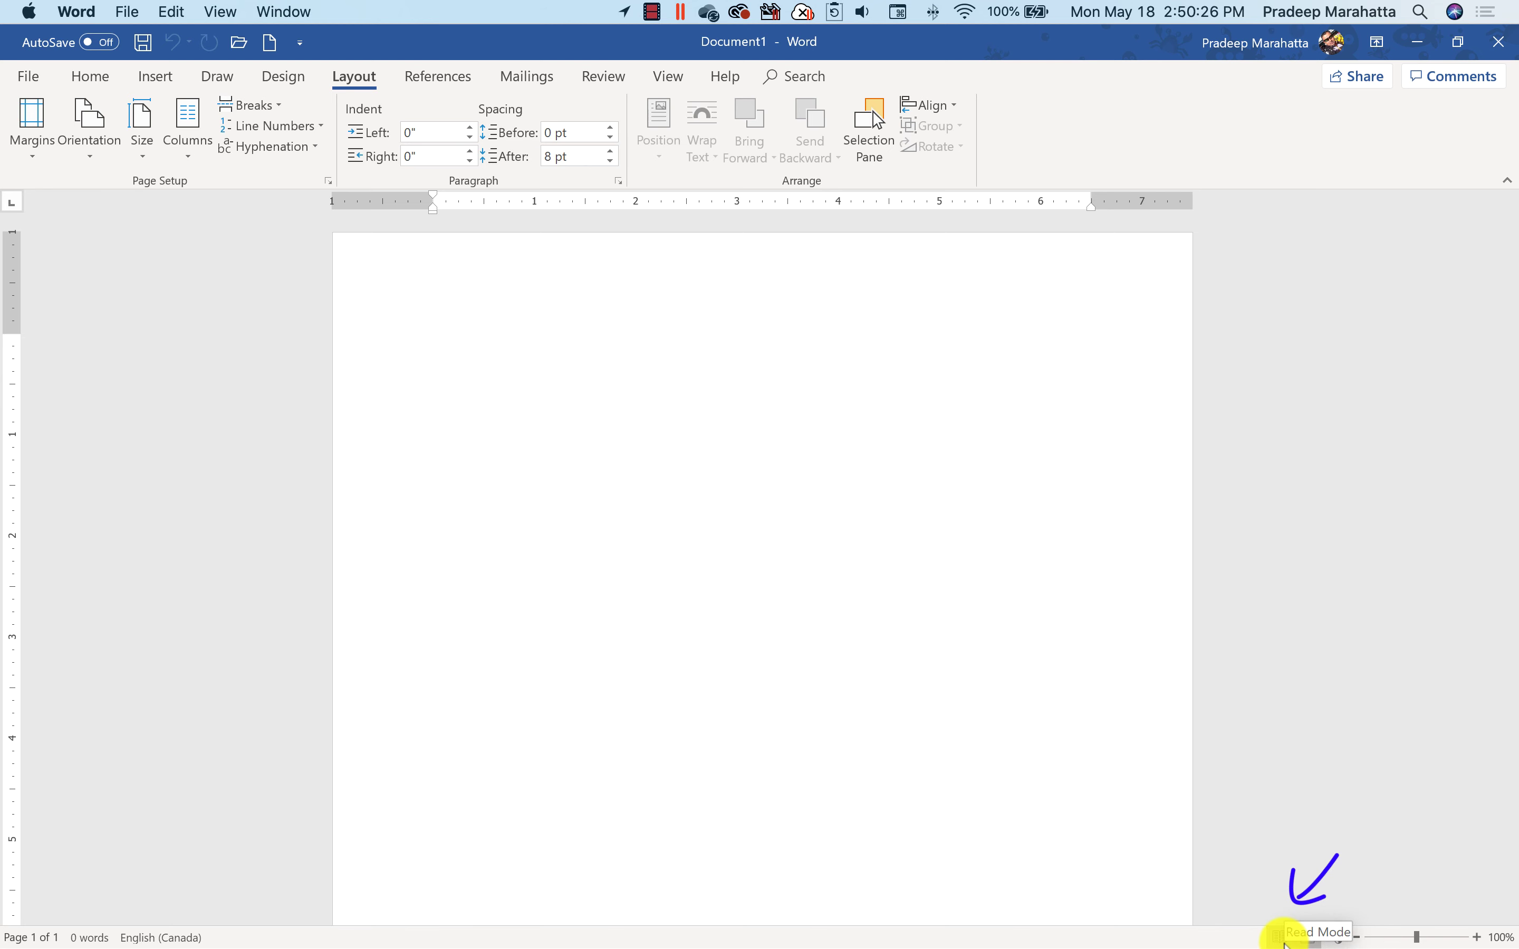
{"action": "left_click", "coordinate": [1282, 940]}
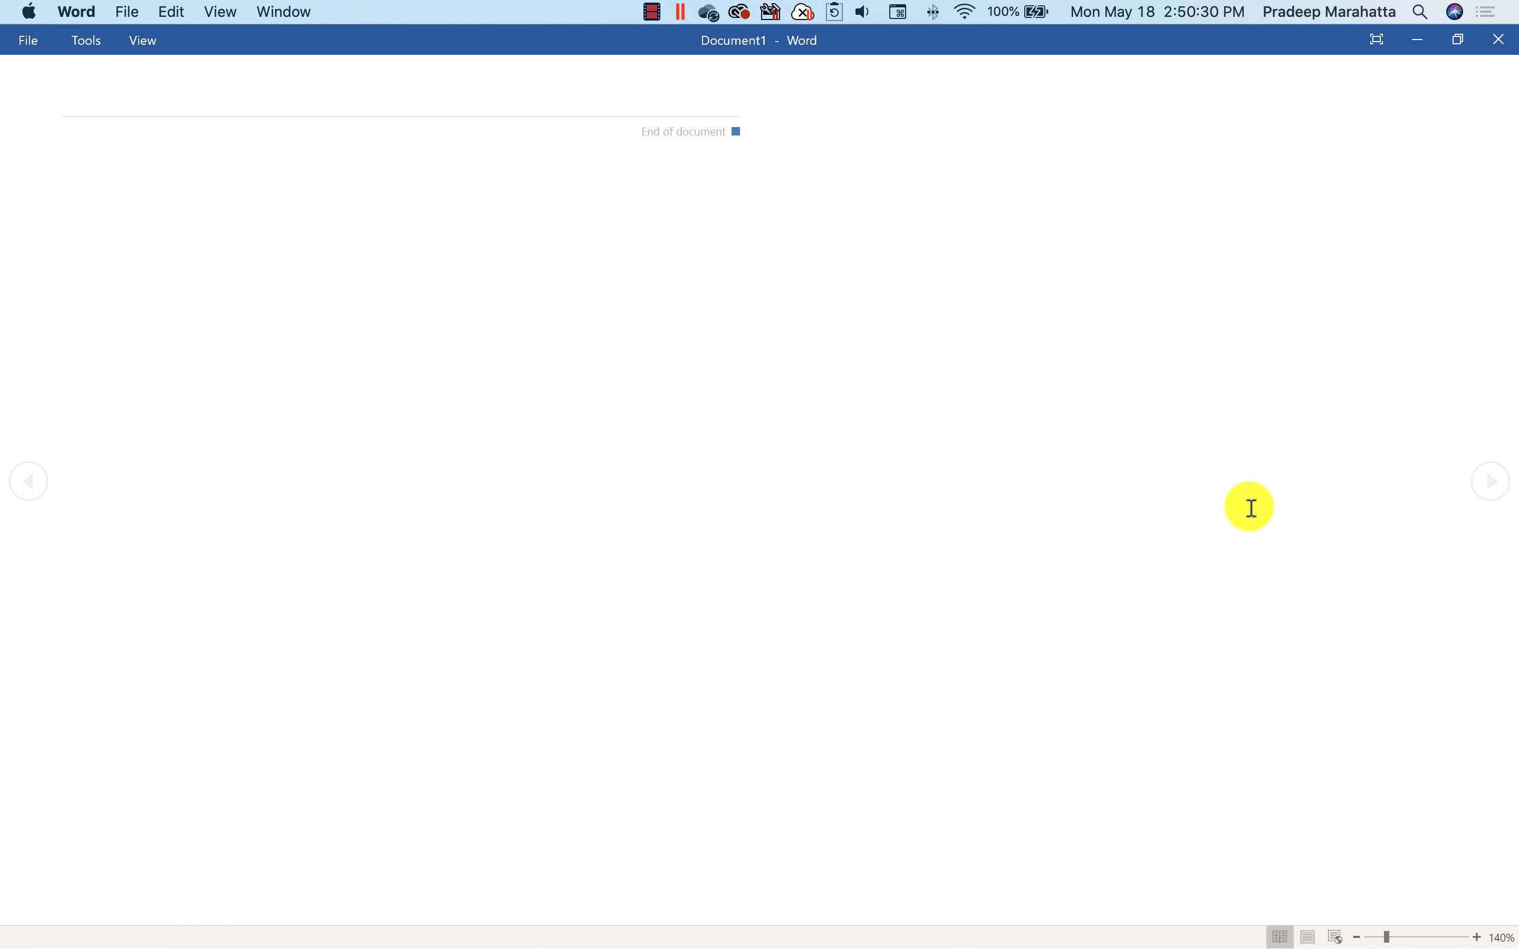
{"action": "left_click", "coordinate": [1309, 940]}
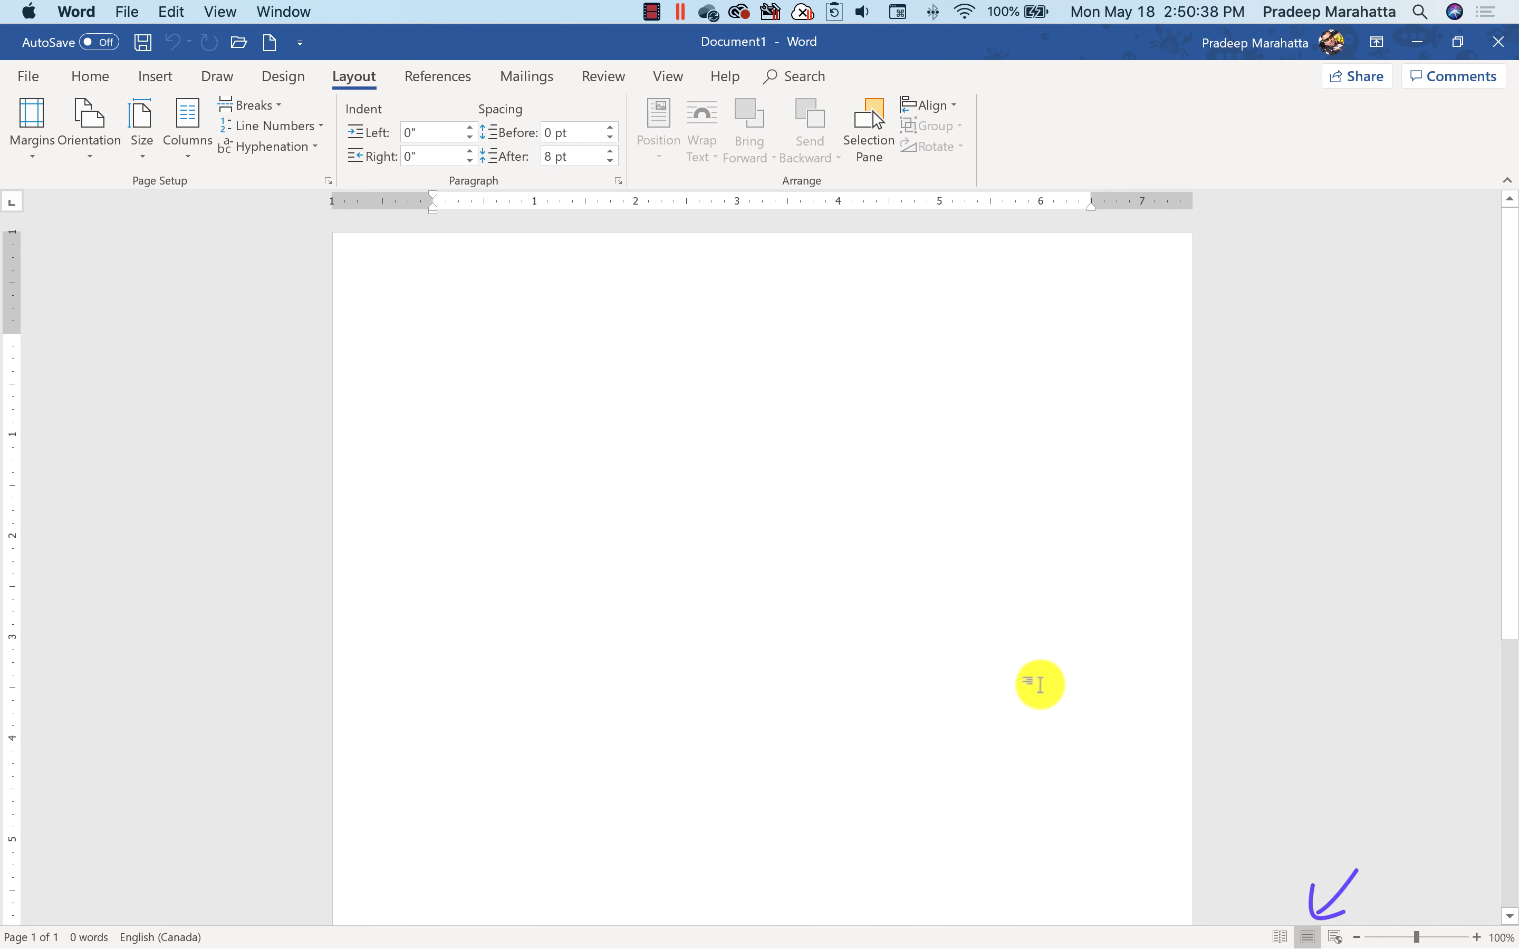
{"action": "left_click", "coordinate": [1335, 937]}
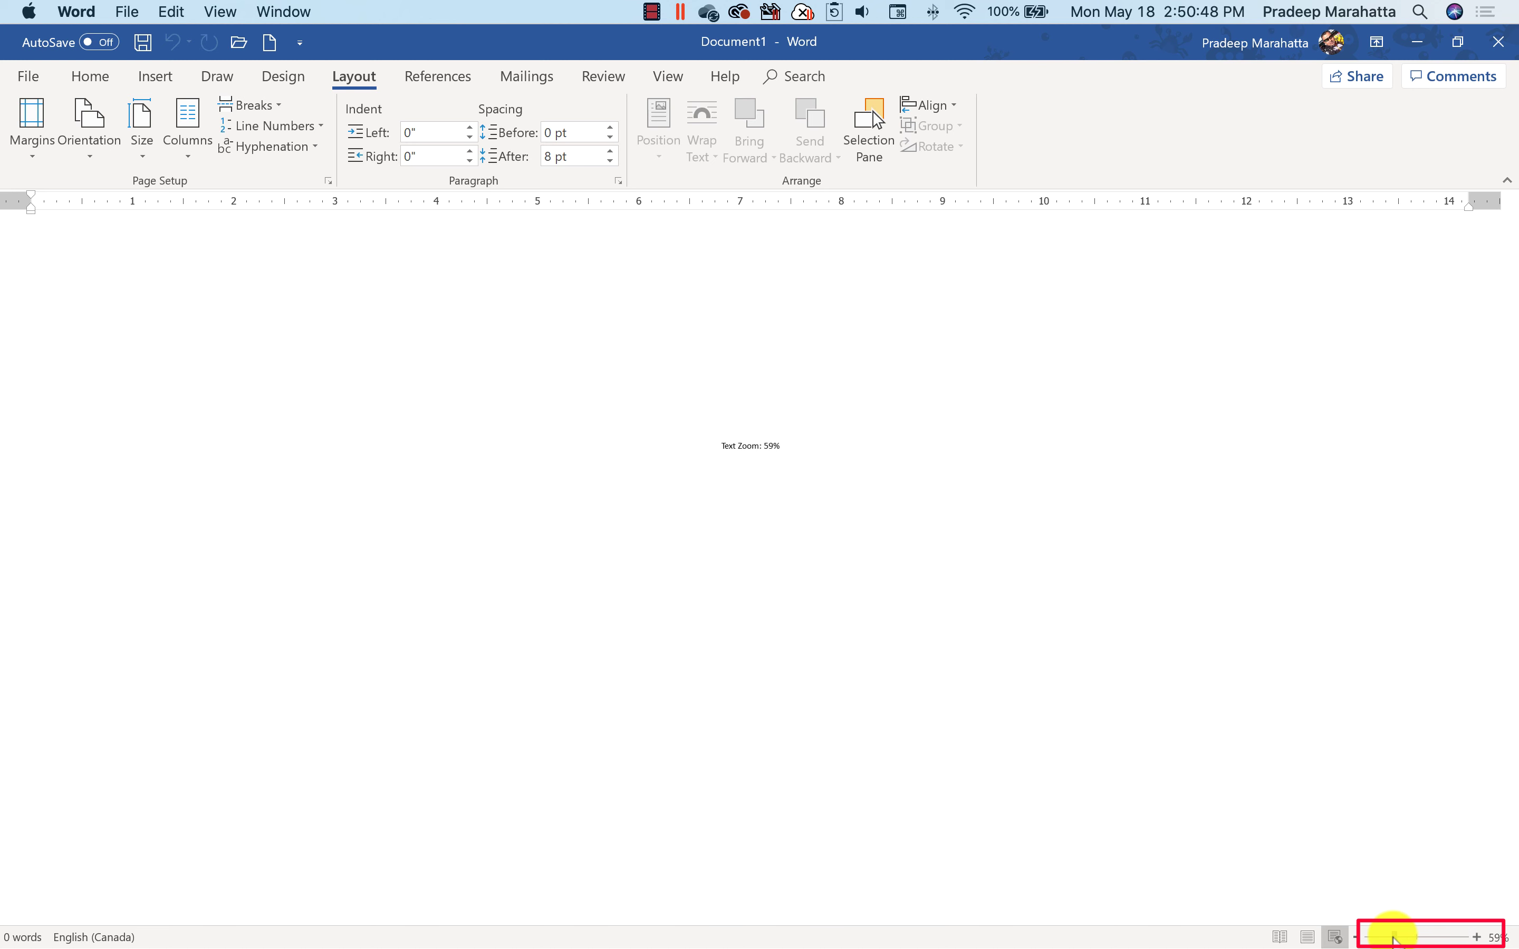
{"action": "left_click_drag", "start_coordinate": [1411, 940], "coordinate": [1416, 938]}
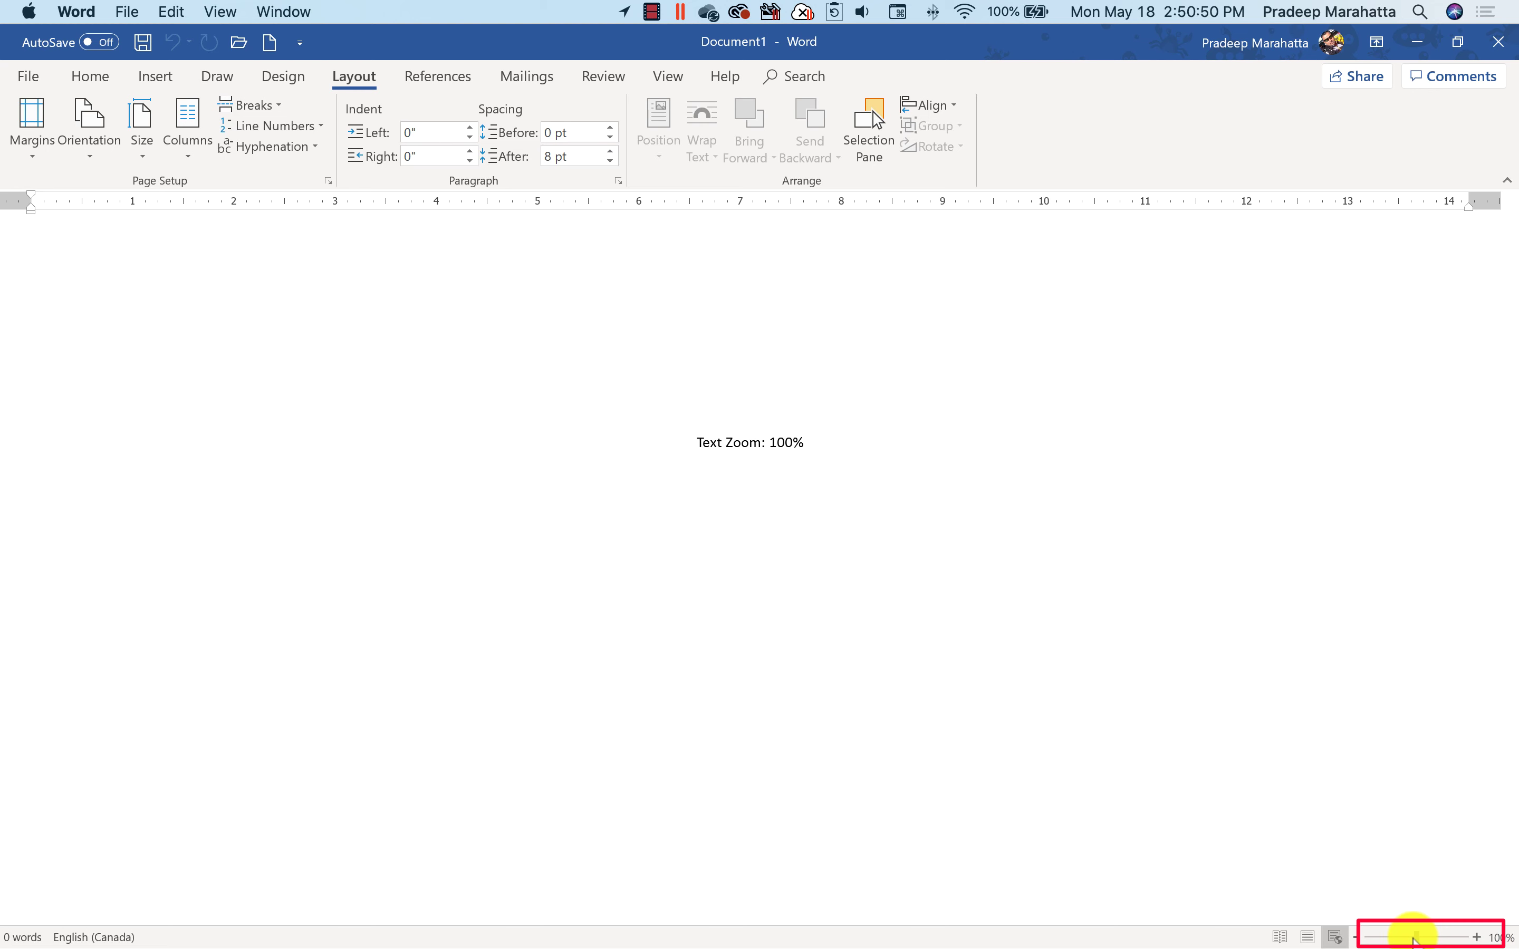
{"action": "left_click", "coordinate": [1309, 939]}
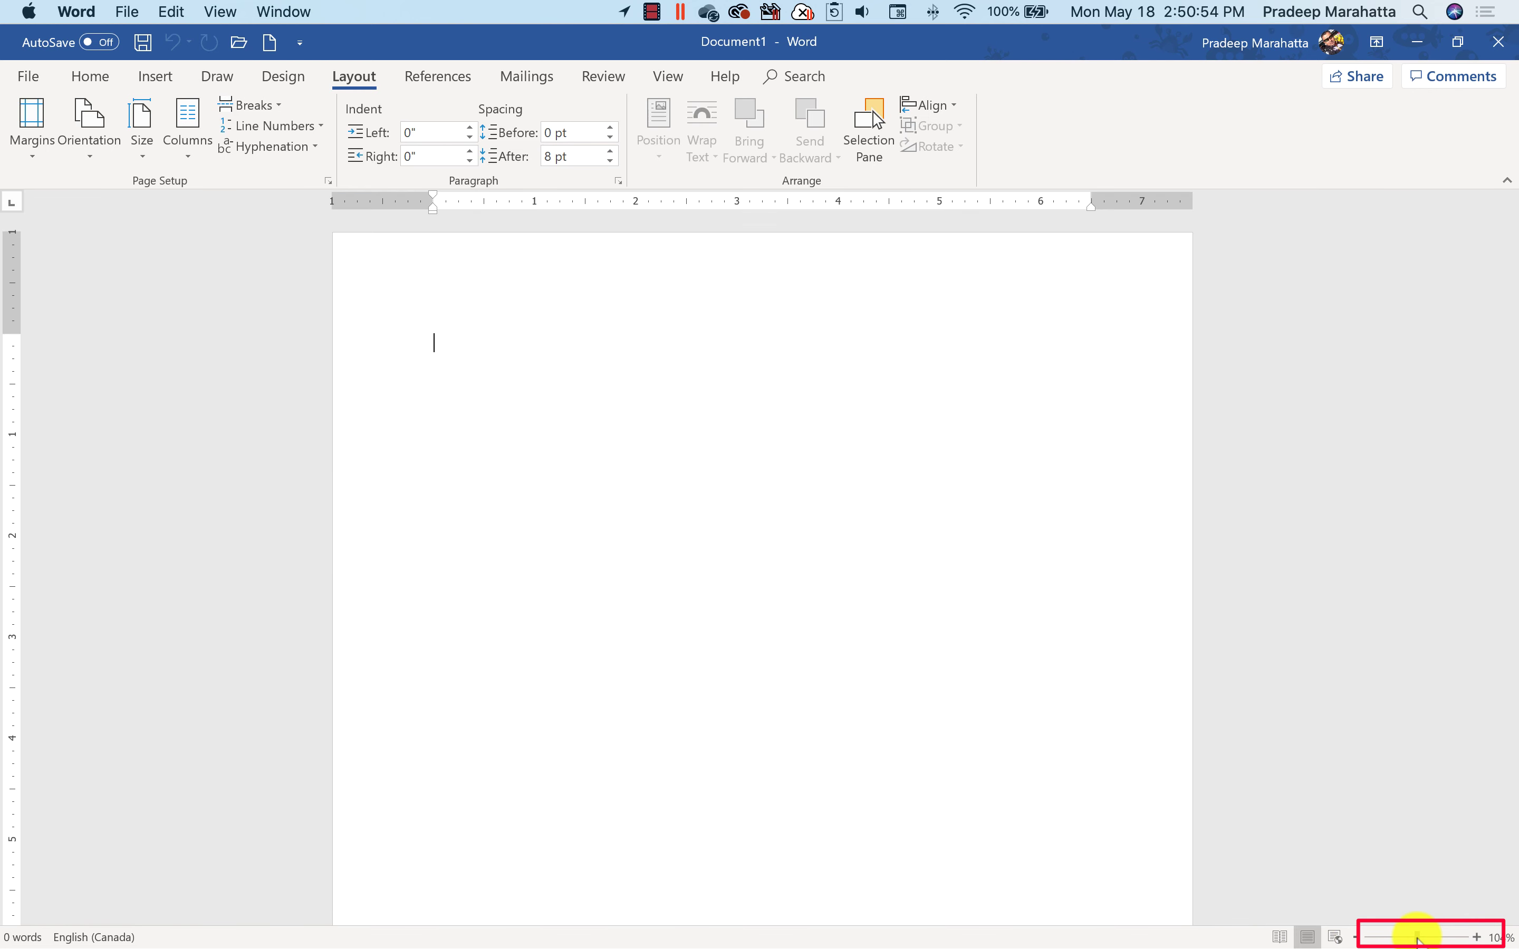
{"action": "left_click_drag", "start_coordinate": [1417, 940], "coordinate": [1423, 940]}
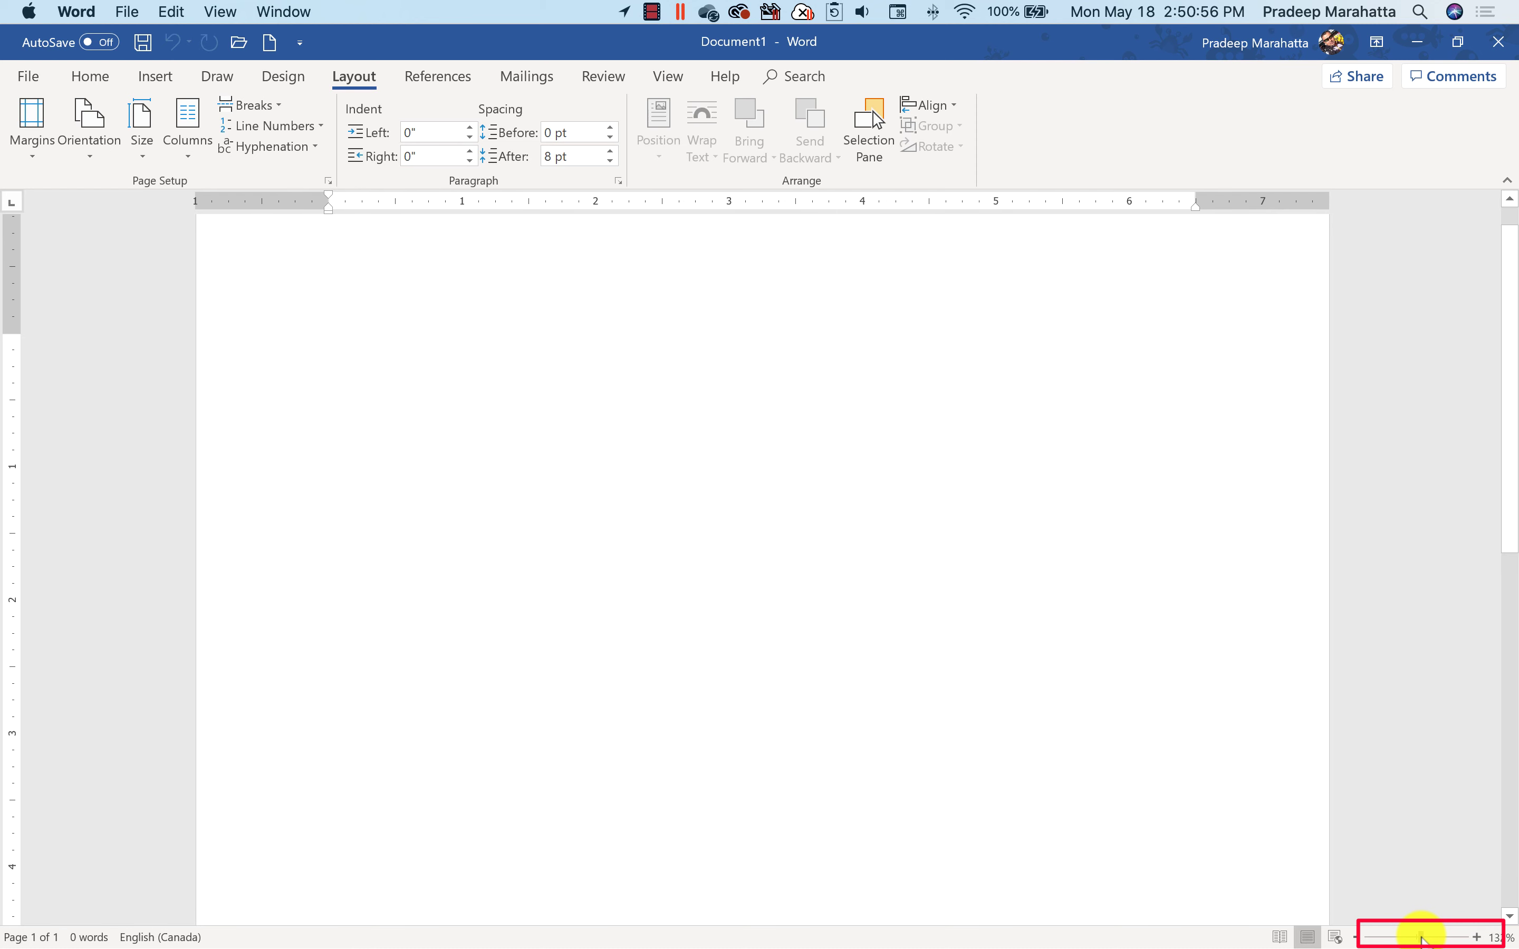
{"action": "left_click_drag", "start_coordinate": [1422, 940], "coordinate": [1404, 940]}
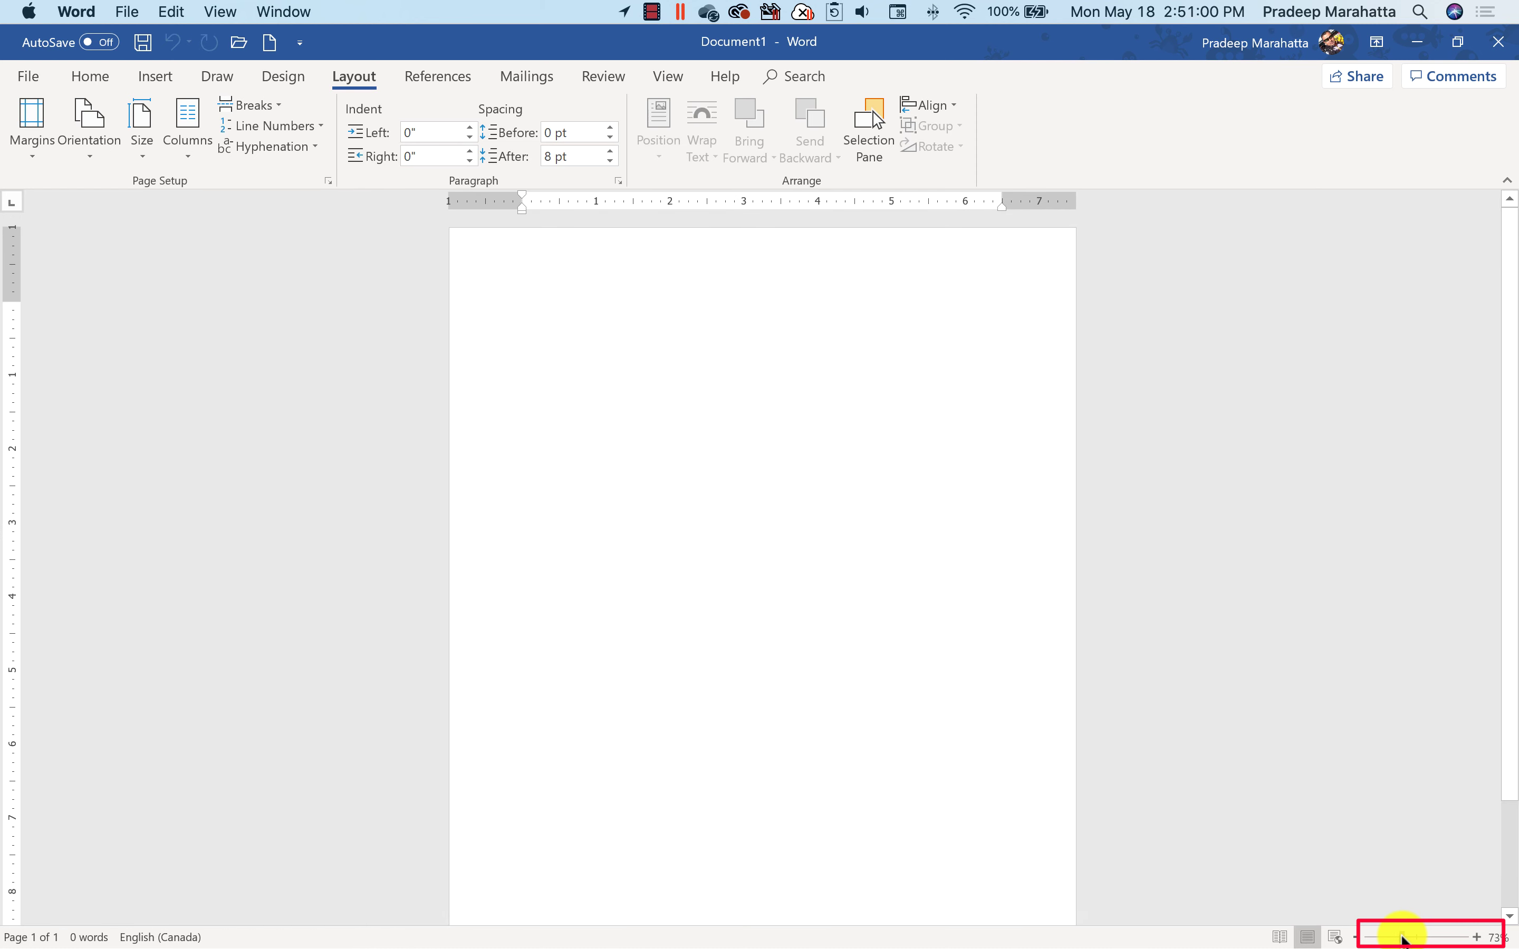
{"action": "left_click_drag", "start_coordinate": [1404, 940], "coordinate": [1413, 940]}
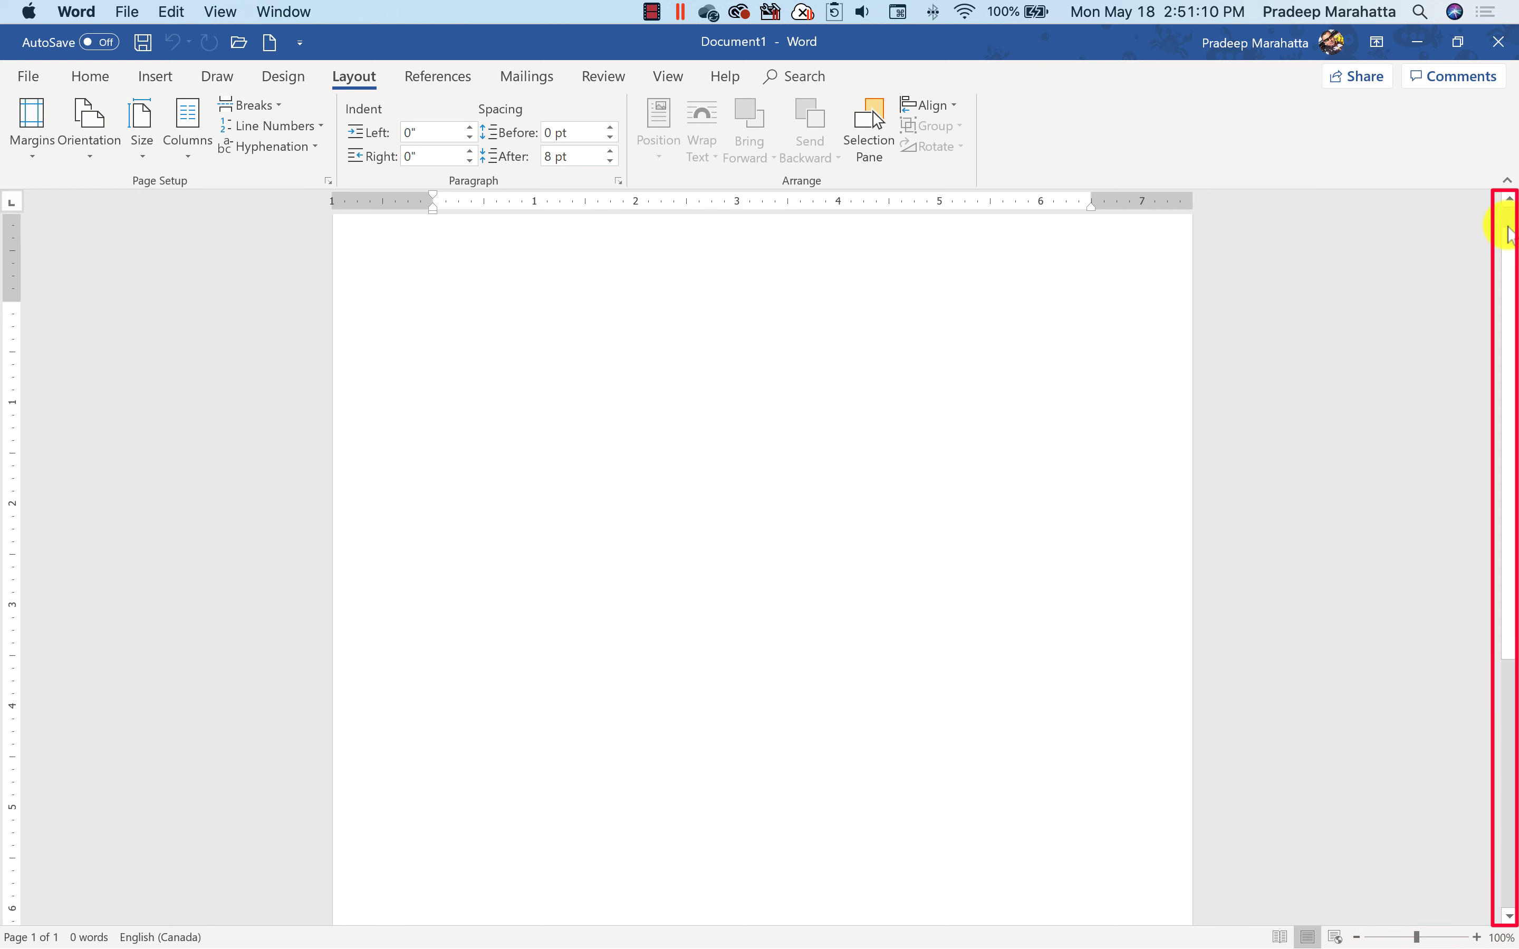
{"action": "mouse_move", "coordinate": [1509, 230]}
{"action": "left_mouse_down"}
{"action": "mouse_move", "coordinate": [1512, 575]}
{"action": "mouse_move", "coordinate": [1509, 210]}
{"action": "left_mouse_up"}
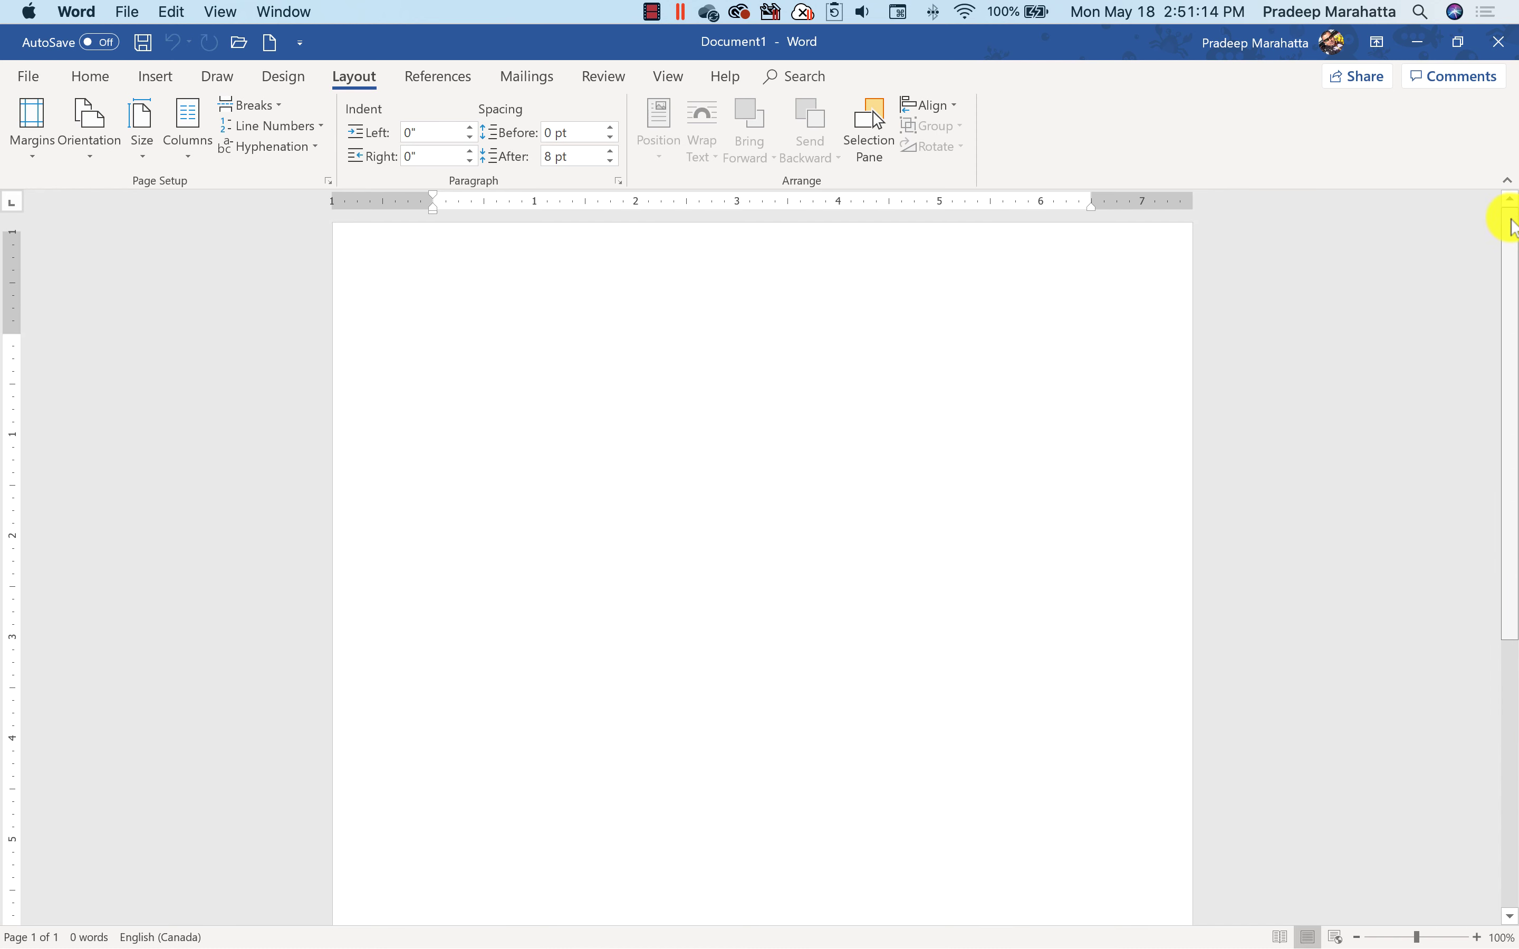